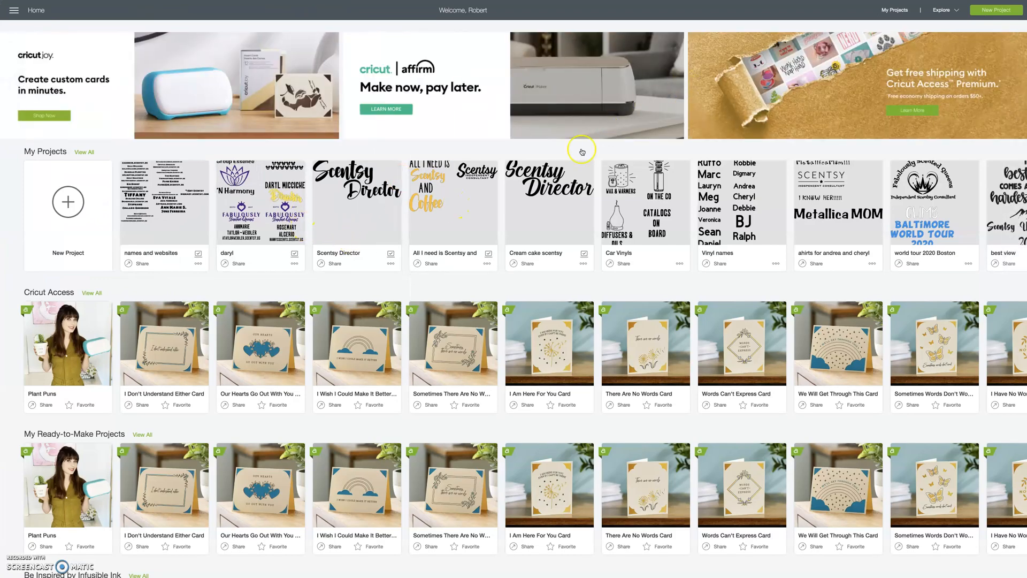
Start a new project and add a text object containing the first name.
{"action": "left_click", "coordinate": [68, 203]}
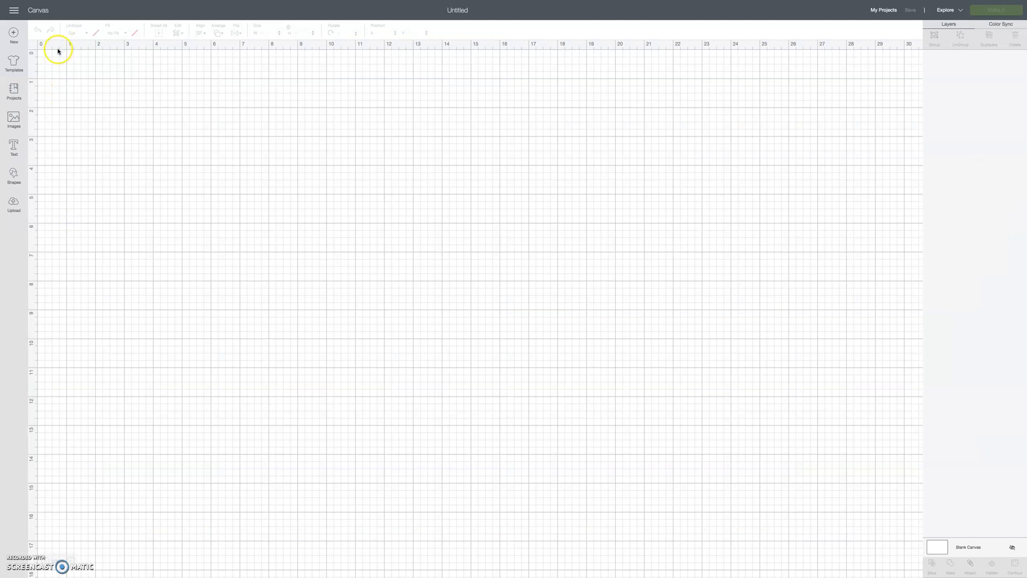
{"action": "left_click", "coordinate": [16, 151]}
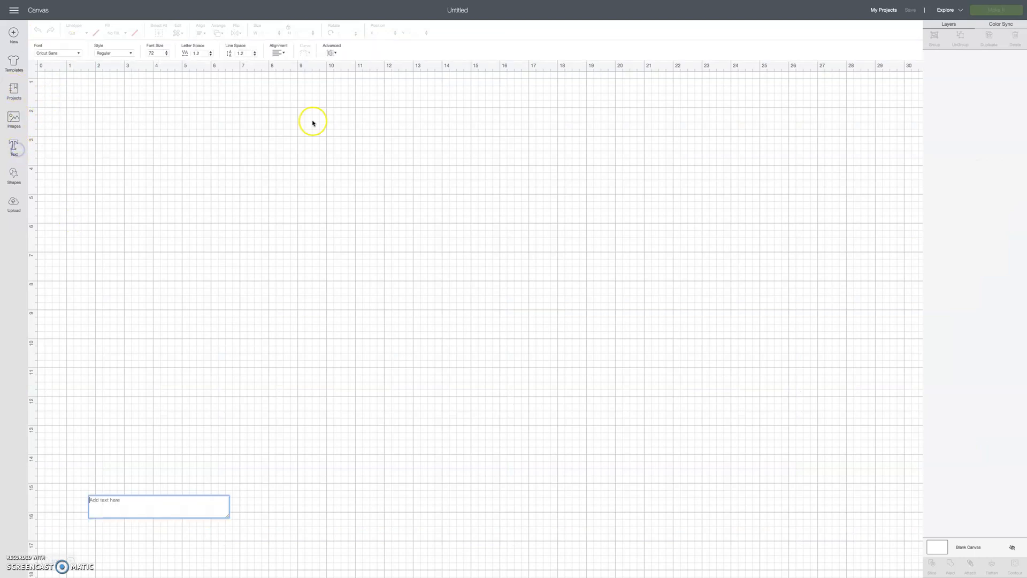
{"action": "type", "text": "Robbie"}
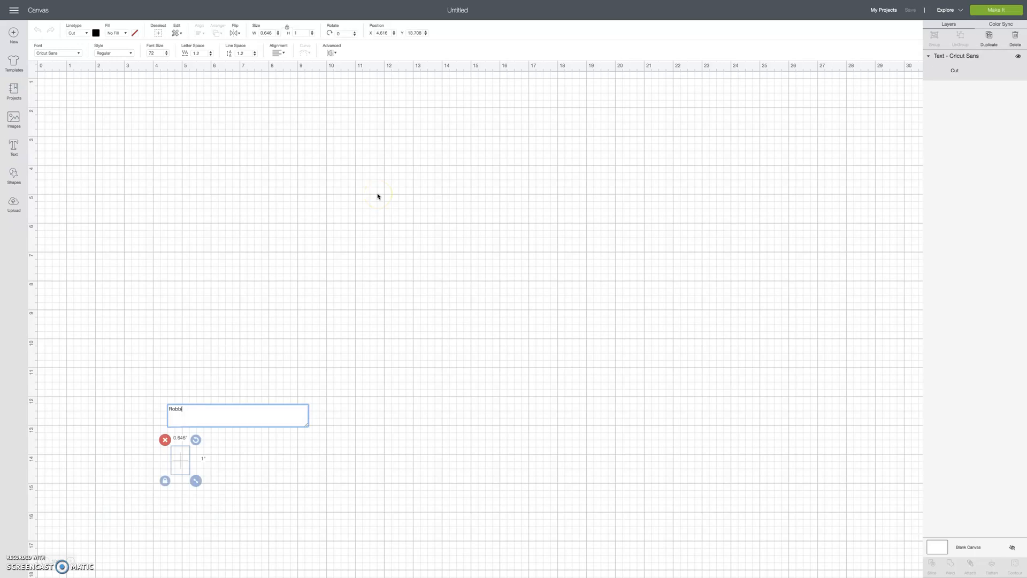
Search the fonts for "for" and apply the Fortunela font to the name.
{"action": "left_click", "coordinate": [67, 54]}
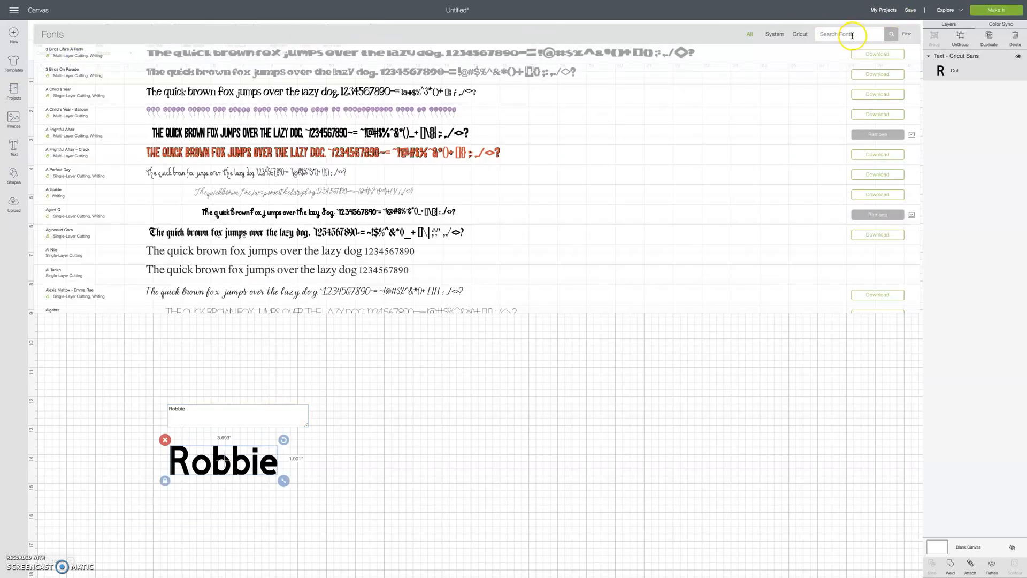
{"action": "type", "text": "for"}
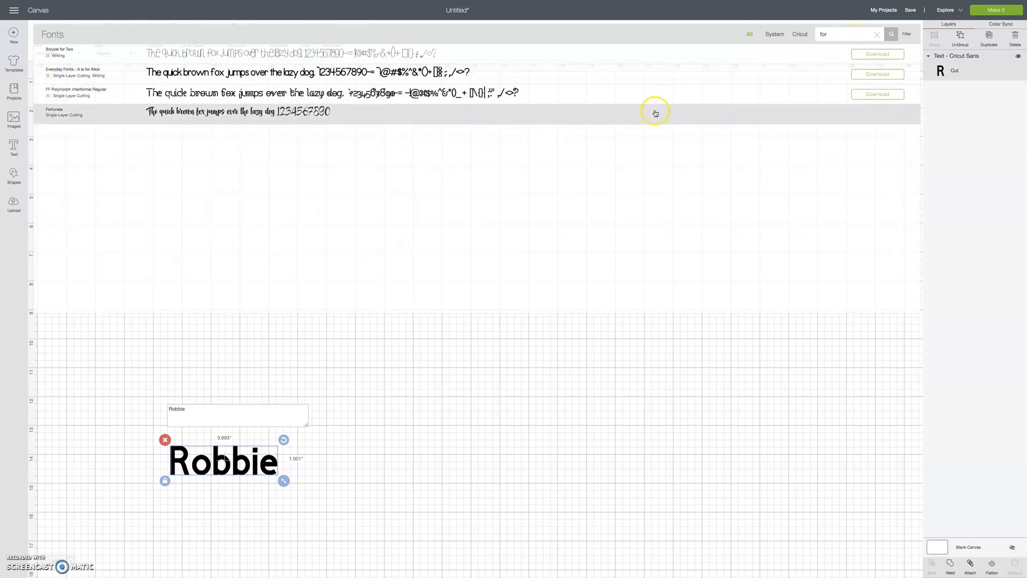
{"action": "left_click", "coordinate": [624, 113]}
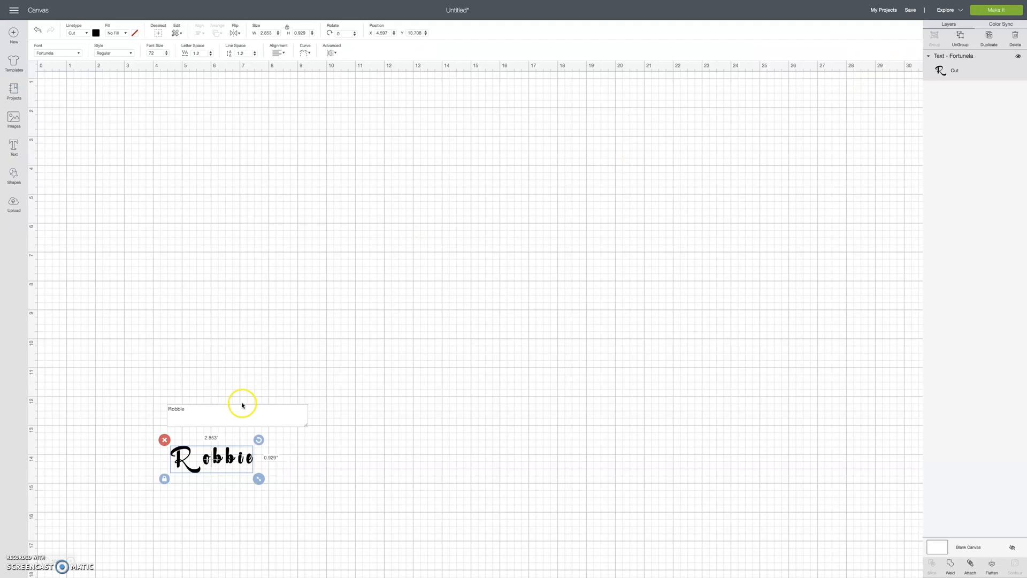
Move the name to the upper middle of the canvas and enlarge it to about 9.1 by 3 inches.
{"action": "left_click_drag", "start_coordinate": [234, 466], "coordinate": [302, 289]}
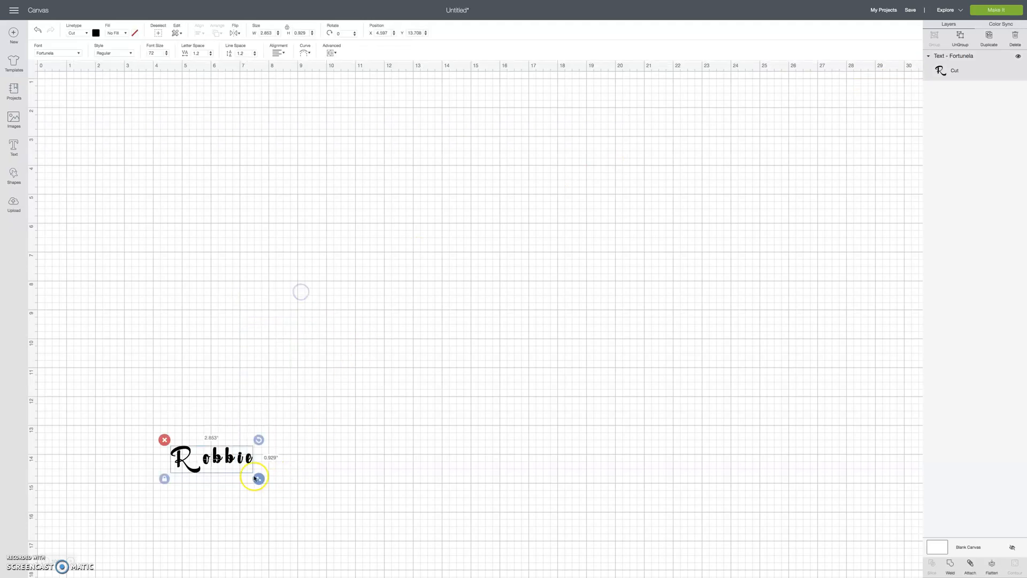
{"action": "left_click_drag", "start_coordinate": [248, 470], "coordinate": [293, 183]}
{"action": "left_click", "coordinate": [313, 427]}
{"action": "left_click_drag", "start_coordinate": [328, 231], "coordinate": [509, 291]}
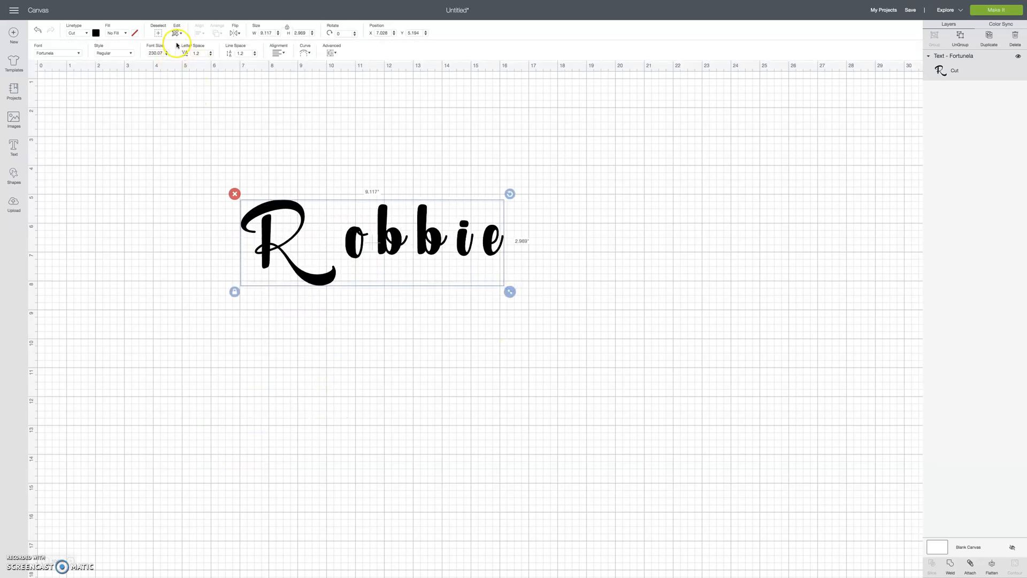
Reduce the letter space of the name to -0.3 and deselect the text.
{"action": "left_click", "coordinate": [211, 55]}
{"action": "left_click", "coordinate": [183, 47]}
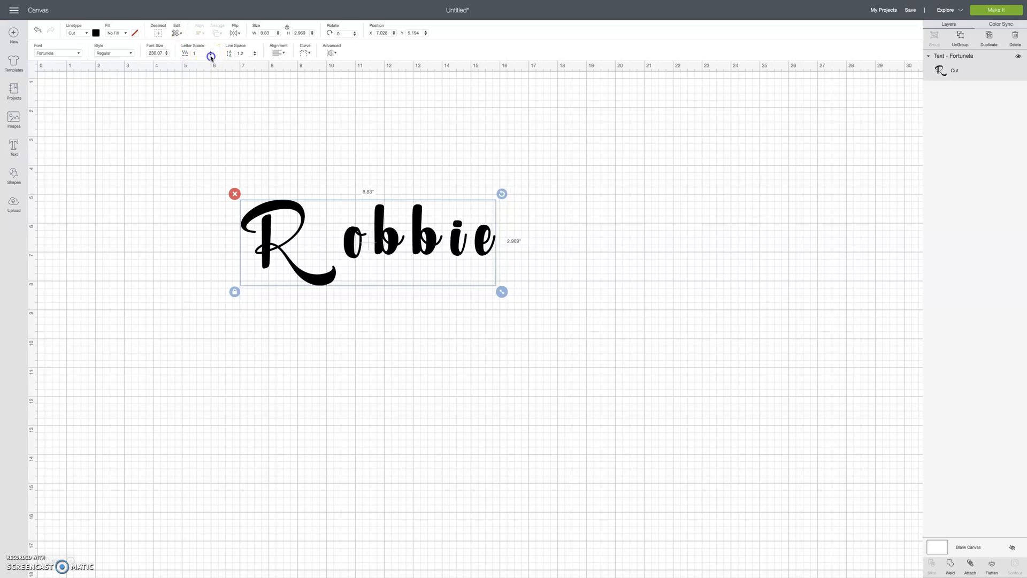
{"action": "left_click", "coordinate": [210, 56]}
{"action": "left_click", "coordinate": [210, 55]}
{"action": "left_click", "coordinate": [211, 55]}
{"action": "left_click", "coordinate": [211, 55]}
{"action": "left_click", "coordinate": [211, 56]}
{"action": "left_click", "coordinate": [210, 56]}
{"action": "left_click", "coordinate": [210, 56]}
{"action": "left_click", "coordinate": [211, 56]}
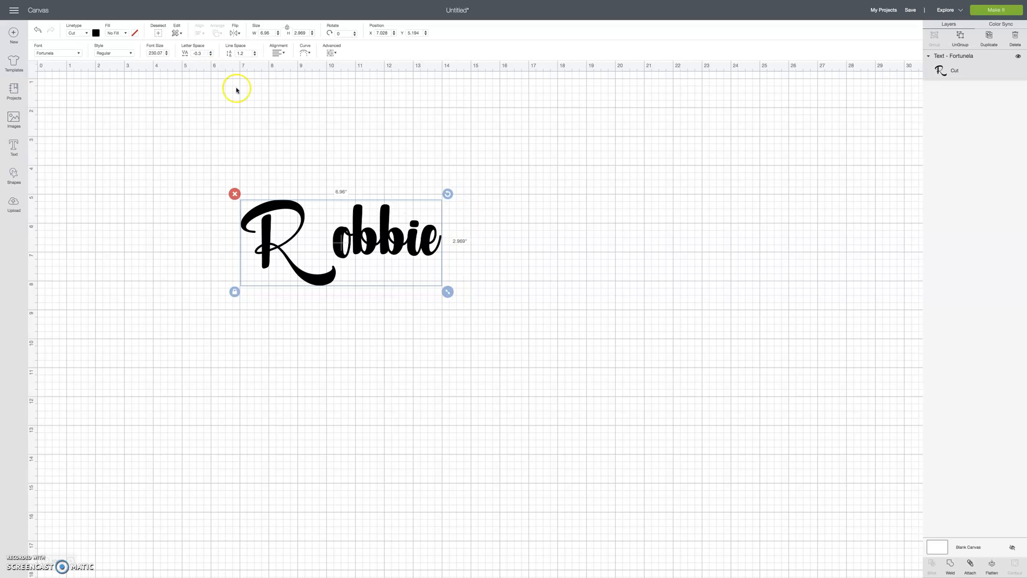
{"action": "left_click", "coordinate": [541, 233]}
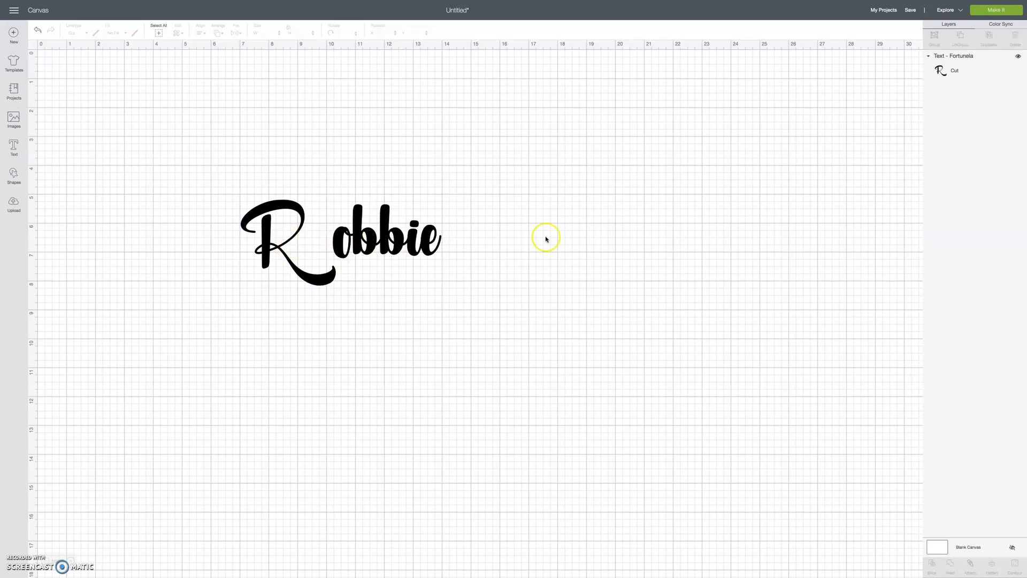
Ungroup the name into individual letters.
{"action": "left_click_drag", "start_coordinate": [578, 160], "coordinate": [173, 330]}
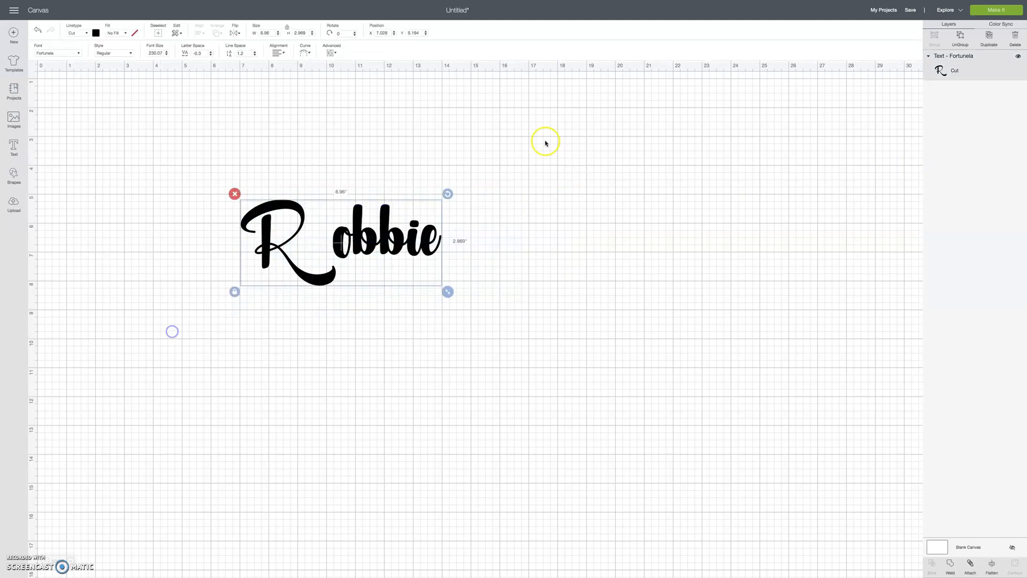
{"action": "left_click", "coordinate": [961, 37]}
{"action": "left_click", "coordinate": [676, 184]}
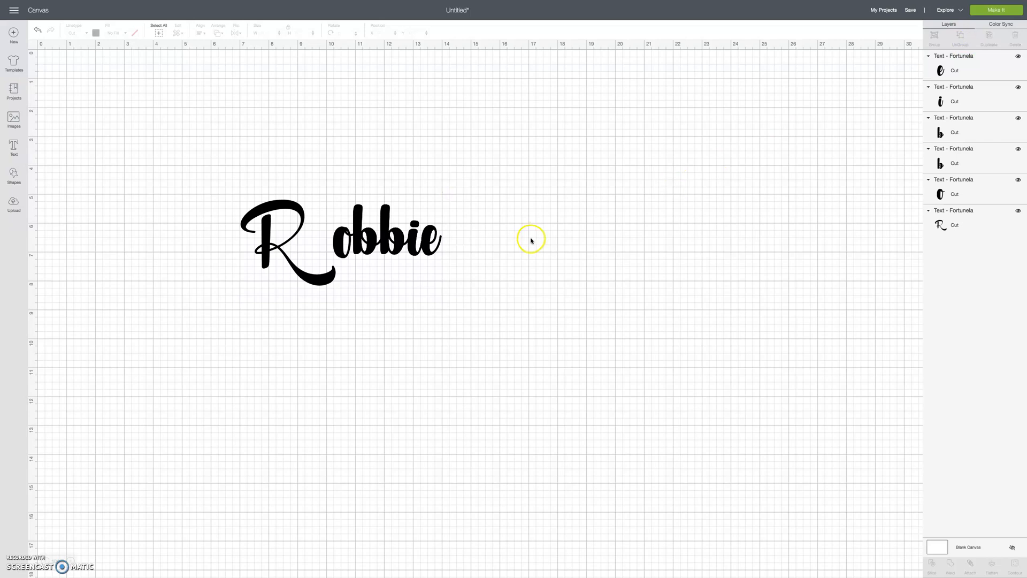
Try to space the last three letters of the name farther apart by moving them individually.
{"action": "left_click_drag", "start_coordinate": [473, 244], "coordinate": [332, 242]}
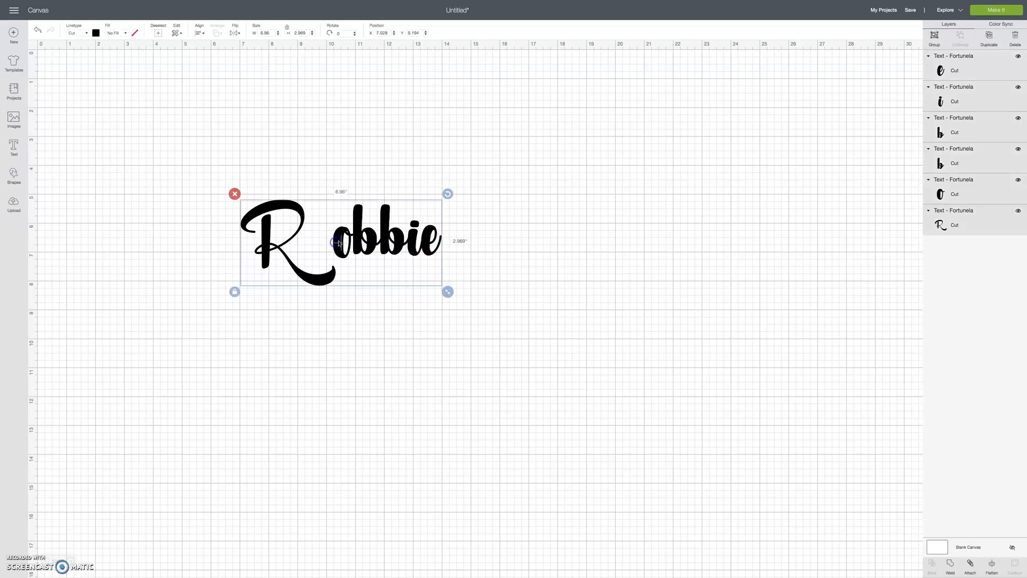
{"action": "left_click", "coordinate": [490, 243]}
{"action": "mouse_move", "coordinate": [398, 247]}
{"action": "left_mouse_down"}
{"action": "mouse_move", "coordinate": [448, 249]}
{"action": "mouse_move", "coordinate": [405, 247]}
{"action": "left_mouse_up"}
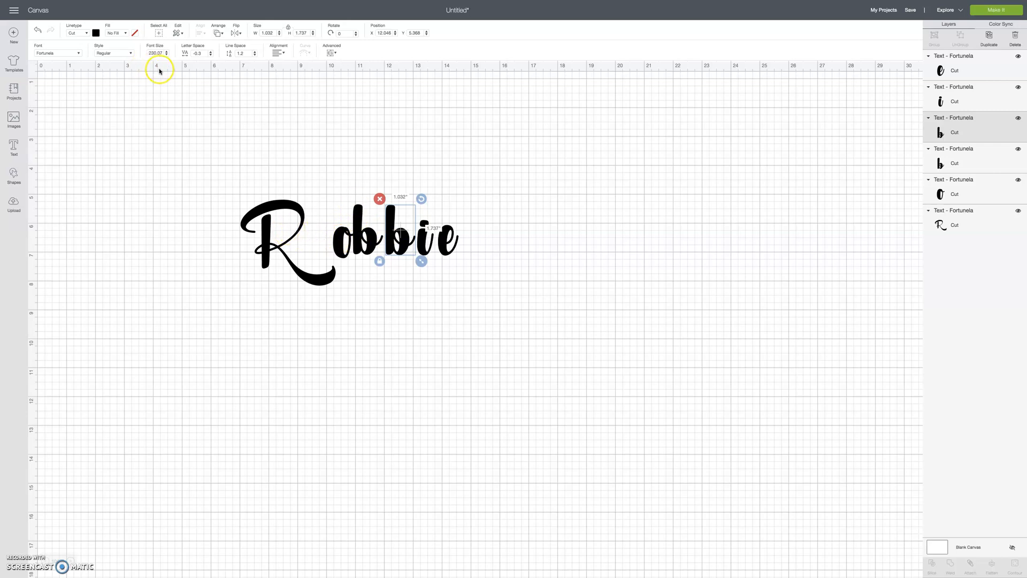
{"action": "left_click", "coordinate": [166, 114]}
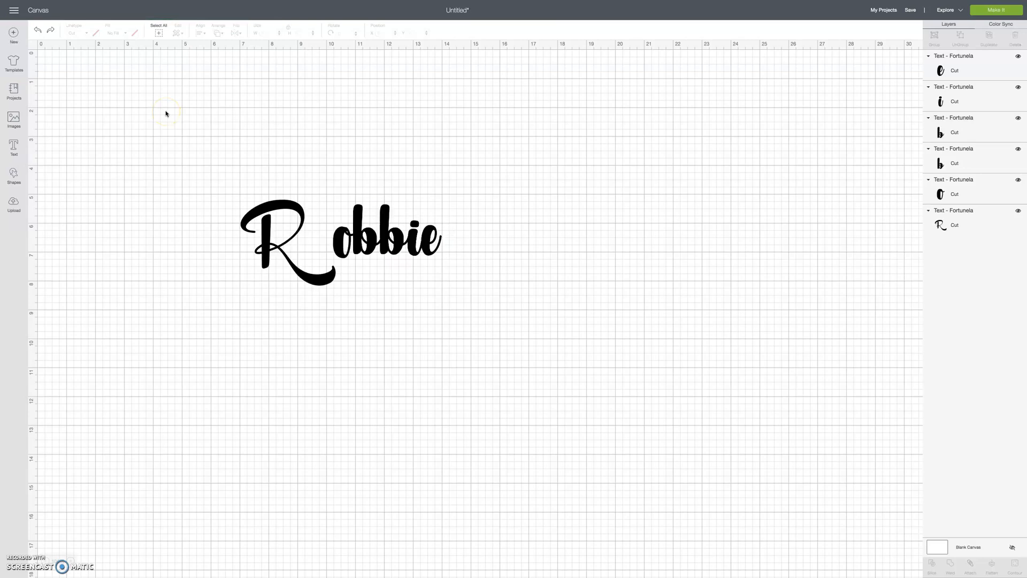
Move the capital letter away from the word and group the five remaining letters.
{"action": "left_click_drag", "start_coordinate": [274, 221], "coordinate": [106, 176]}
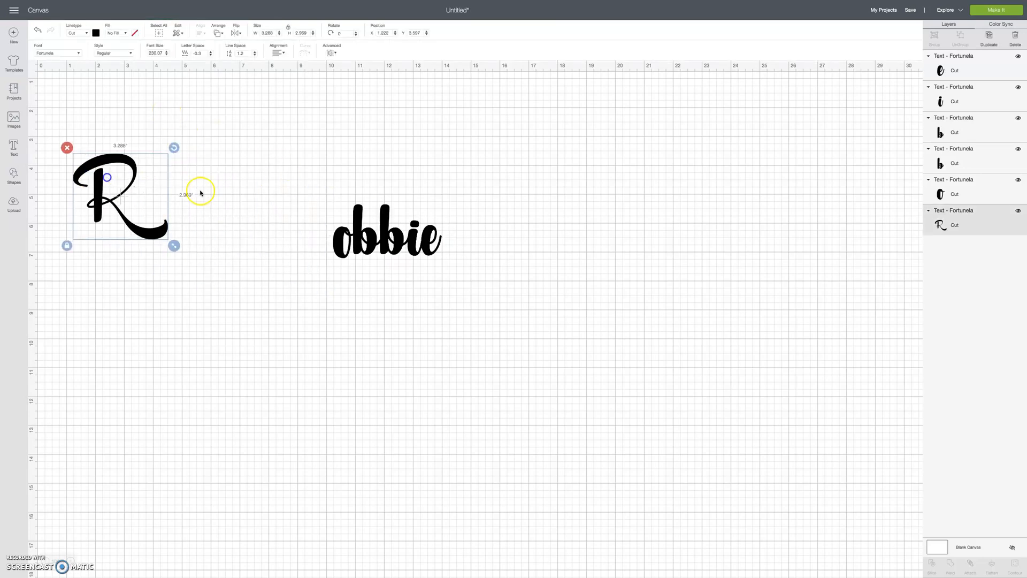
{"action": "left_click_drag", "start_coordinate": [544, 223], "coordinate": [294, 236]}
{"action": "left_click_drag", "start_coordinate": [386, 236], "coordinate": [355, 190]}
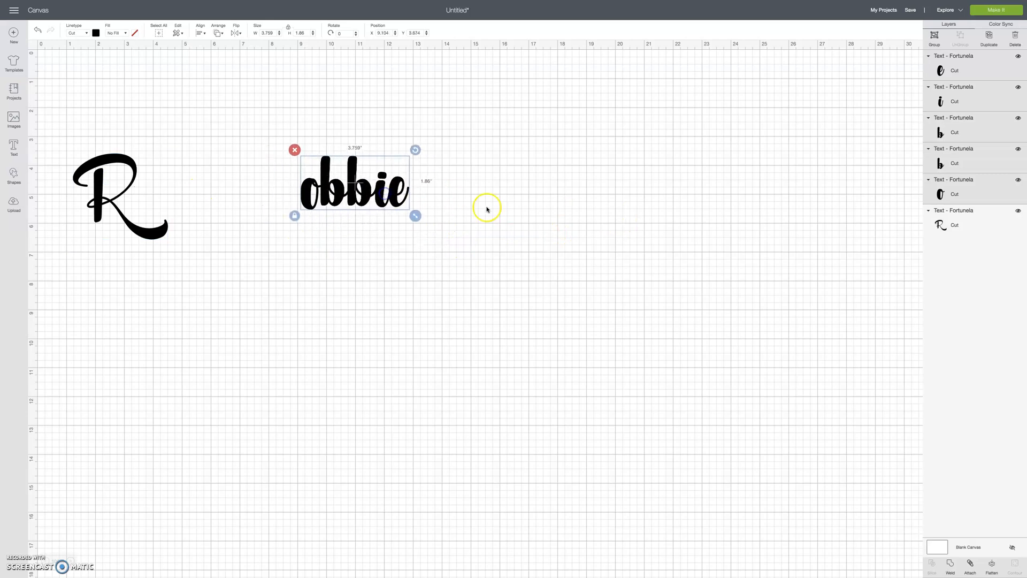
{"action": "left_click", "coordinate": [935, 37]}
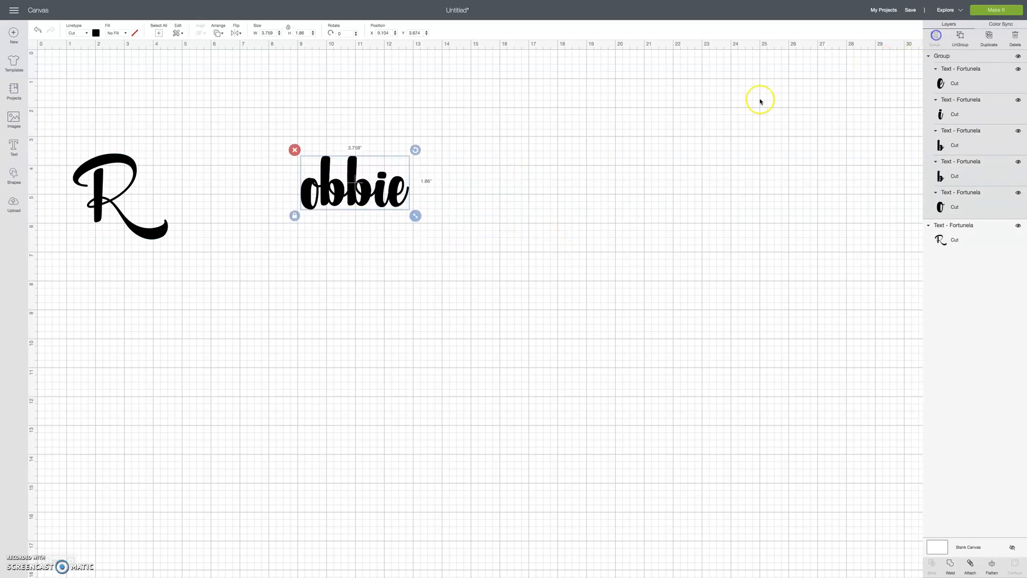
Bring the capital letter and the grouped lowercase letters back side by side, leaving a small gap between them.
{"action": "left_click_drag", "start_coordinate": [339, 191], "coordinate": [274, 200]}
{"action": "left_click_drag", "start_coordinate": [117, 219], "coordinate": [223, 248]}
{"action": "left_click_drag", "start_coordinate": [310, 206], "coordinate": [317, 244]}
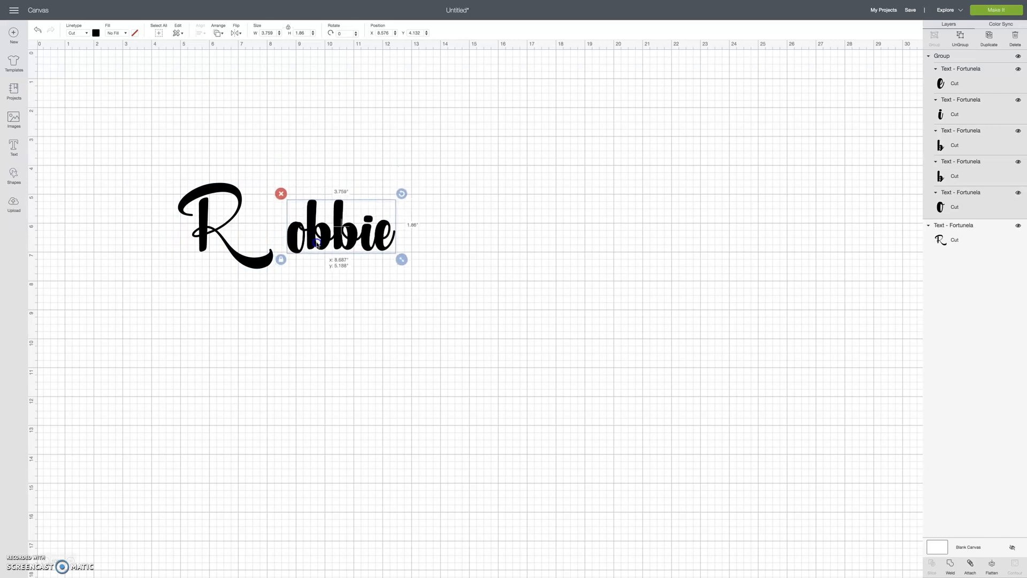
Ungroup the five lowercase letters and nudge them so their connecting strokes line up.
{"action": "left_click", "coordinate": [960, 40]}
{"action": "left_click_drag", "start_coordinate": [444, 237], "coordinate": [352, 241]}
{"action": "left_click", "coordinate": [435, 240]}
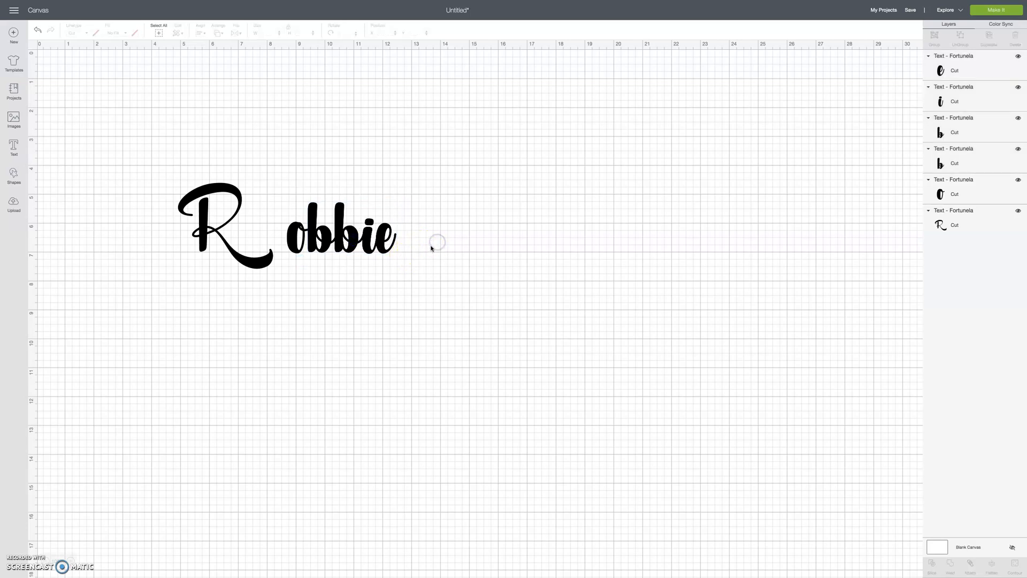
Select only the five lowercase letters and group them again.
{"action": "left_click_drag", "start_coordinate": [436, 241], "coordinate": [227, 236]}
{"action": "left_click", "coordinate": [522, 225]}
{"action": "left_click_drag", "start_coordinate": [442, 227], "coordinate": [318, 230]}
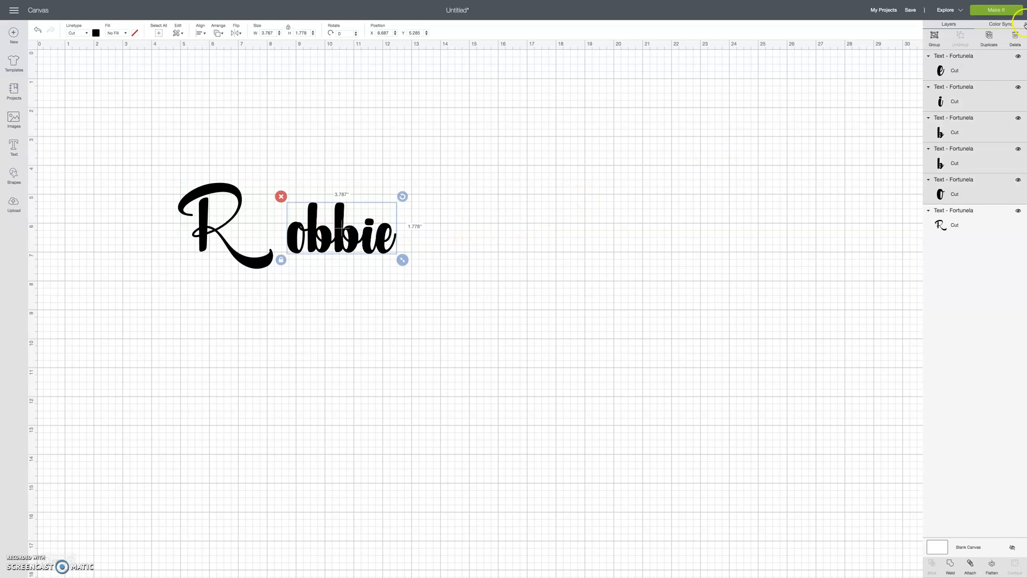
{"action": "left_click", "coordinate": [934, 37]}
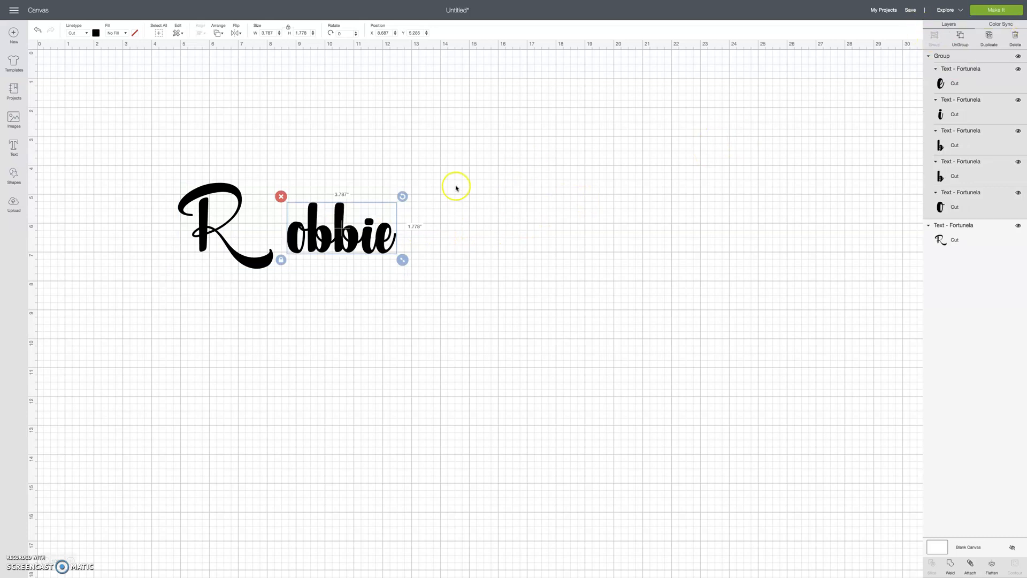
Move the capital letter against the grouped letters so its tail tucks beneath the first lowercase letters.
{"action": "left_click_drag", "start_coordinate": [215, 215], "coordinate": [267, 223]}
{"action": "left_click", "coordinate": [484, 229]}
{"action": "left_click_drag", "start_coordinate": [479, 230], "coordinate": [138, 243]}
{"action": "left_click", "coordinate": [462, 234]}
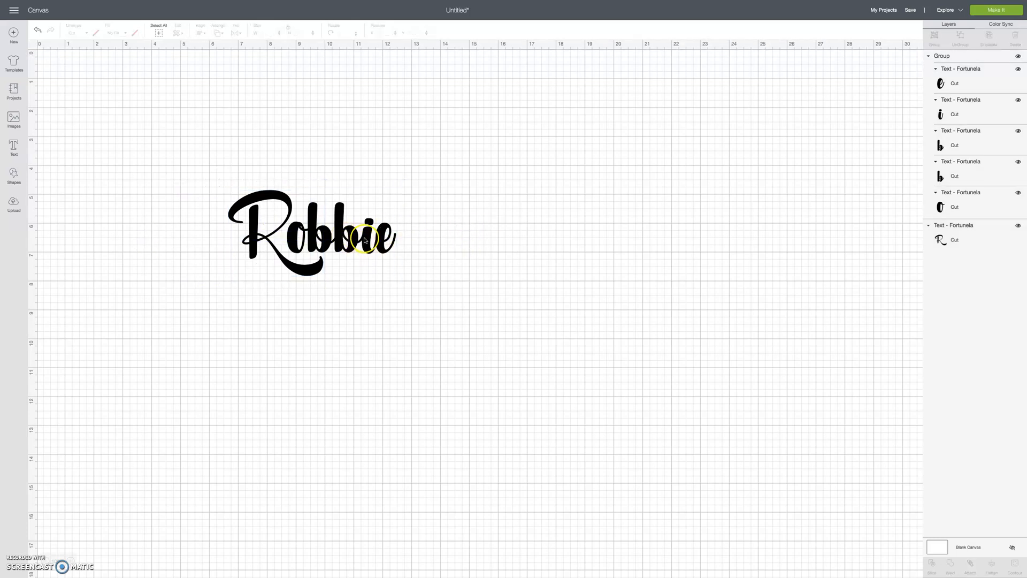
{"action": "left_click_drag", "start_coordinate": [430, 268], "coordinate": [321, 212]}
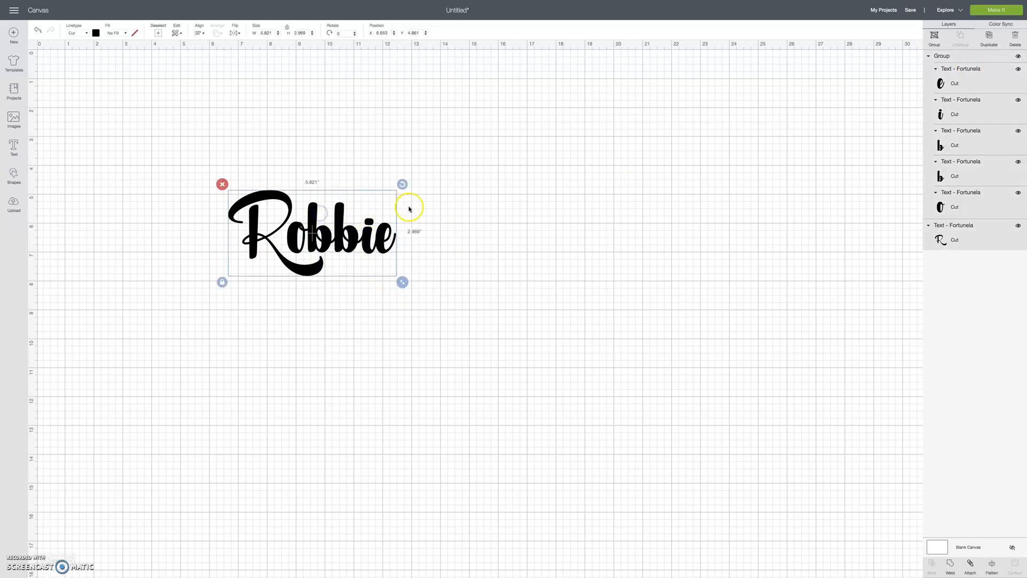
{"action": "left_click", "coordinate": [635, 248]}
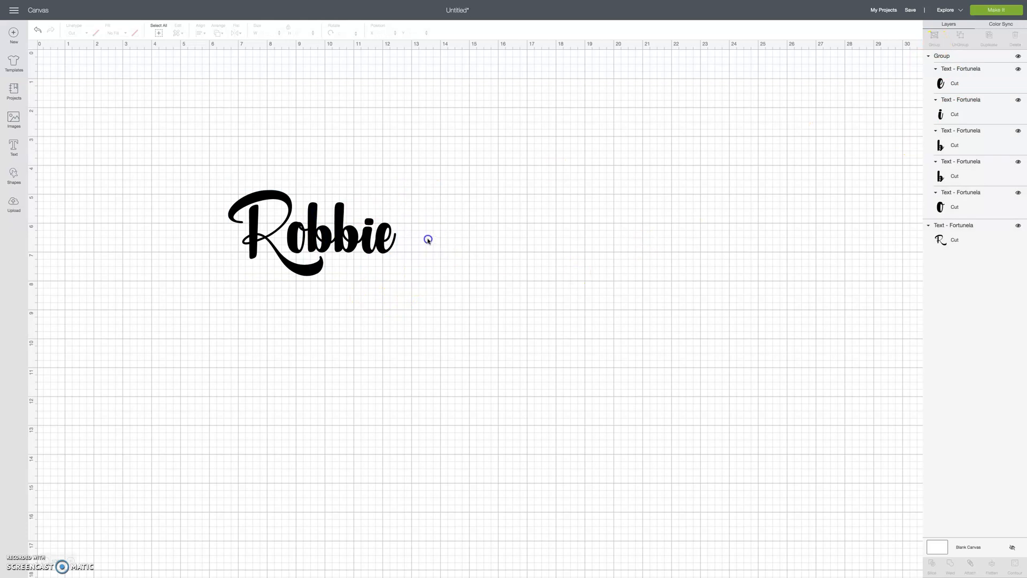
Ungroup the lowercase letters and reposition the final letter so it joins the one before it.
{"action": "left_click", "coordinate": [363, 230]}
{"action": "left_click", "coordinate": [960, 39]}
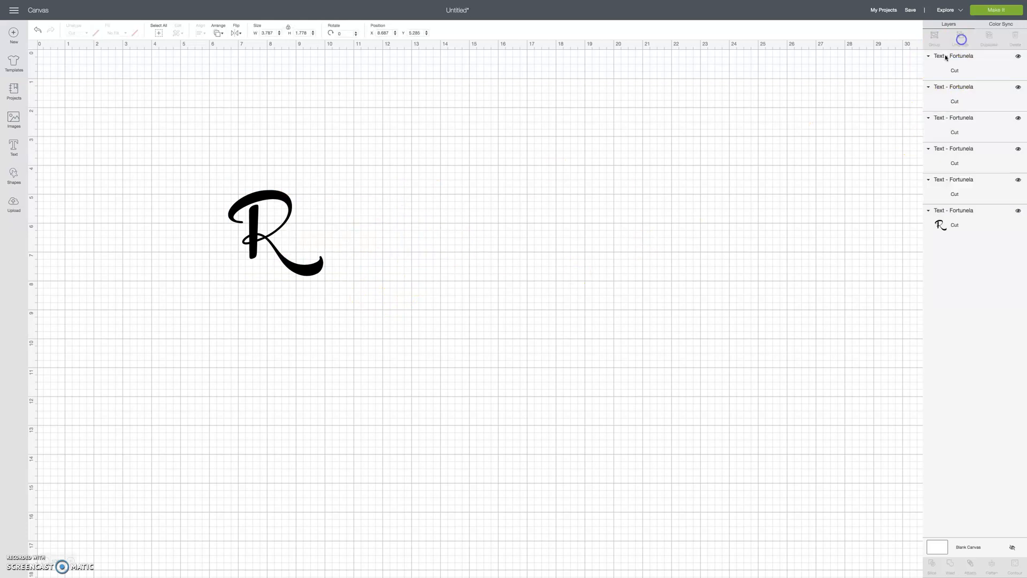
{"action": "left_click_drag", "start_coordinate": [389, 243], "coordinate": [402, 244]}
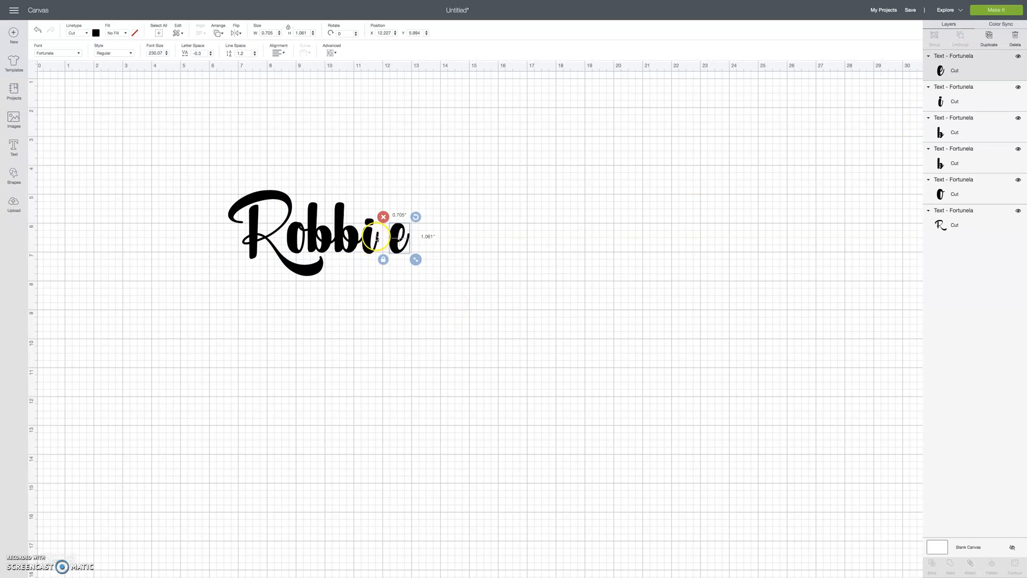
{"action": "left_click_drag", "start_coordinate": [391, 241], "coordinate": [380, 238]}
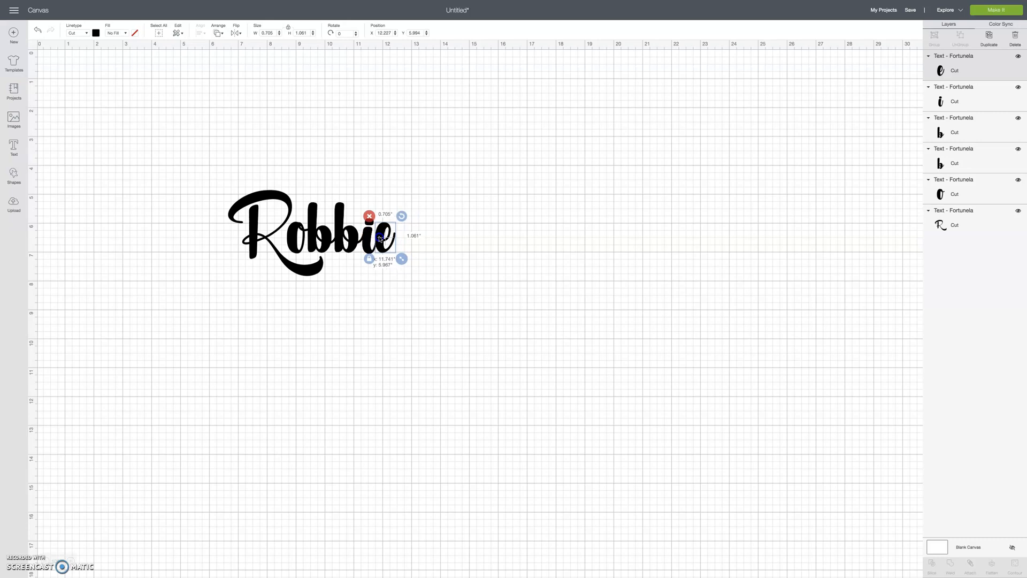
{"action": "left_click", "coordinate": [417, 244]}
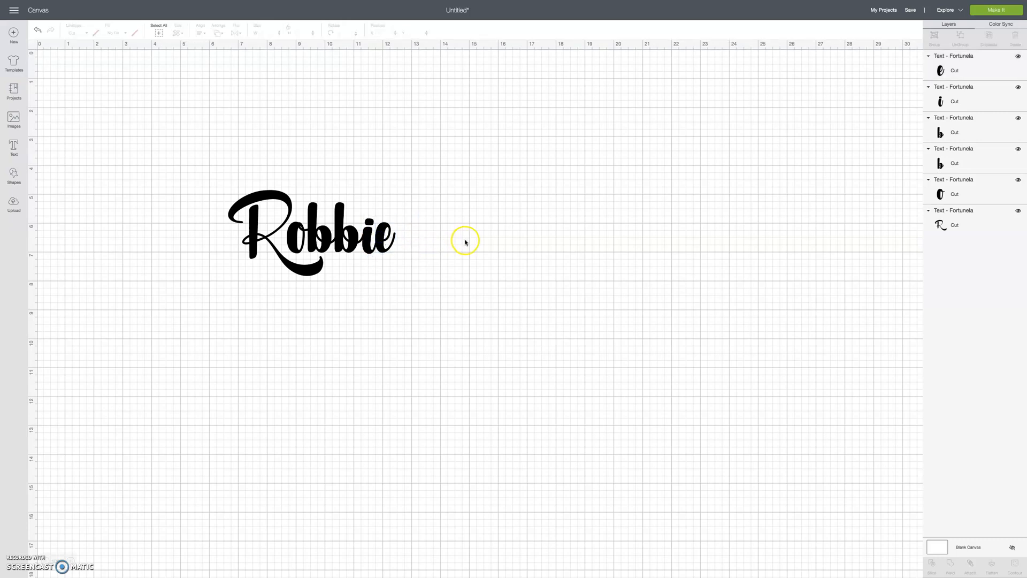
Weld all the letters of the name into a single shape.
{"action": "left_click_drag", "start_coordinate": [486, 254], "coordinate": [188, 218]}
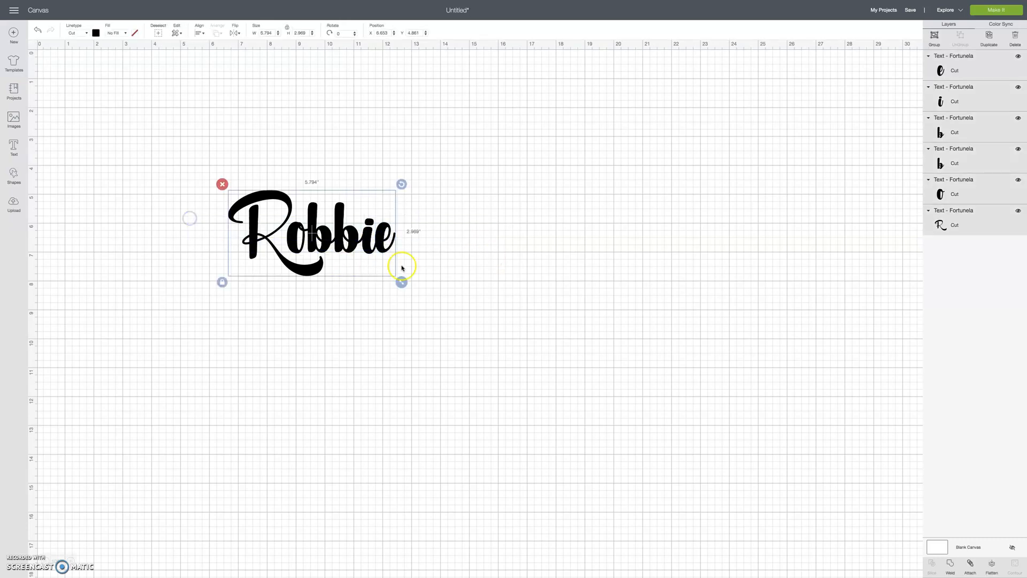
{"action": "left_click", "coordinate": [950, 567]}
{"action": "left_click", "coordinate": [337, 321]}
Move the welded name to about X 7.2 and Y 3.1 inches on the canvas.
{"action": "left_click_drag", "start_coordinate": [237, 205], "coordinate": [317, 182]}
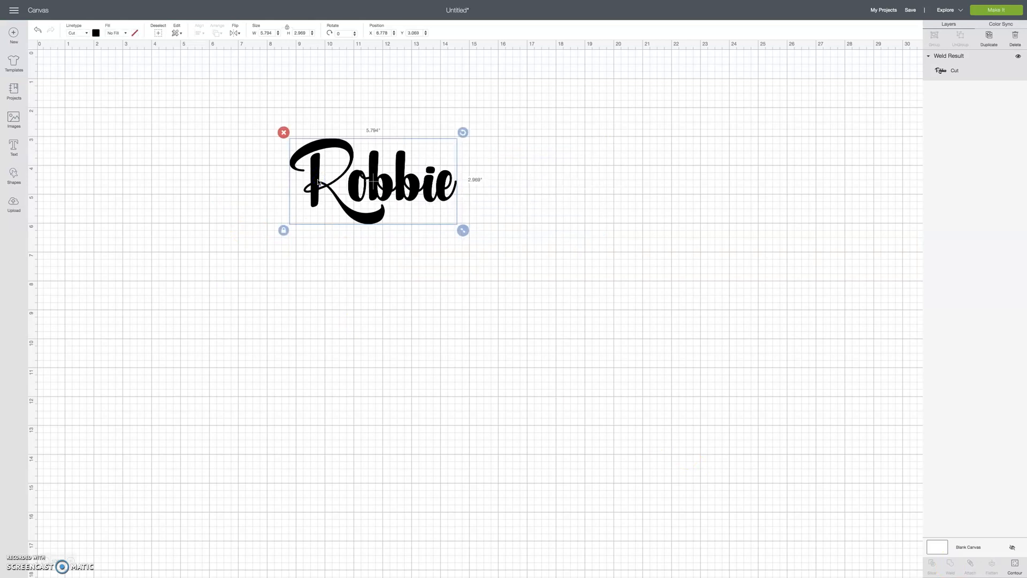
{"action": "mouse_move", "coordinate": [381, 180]}
{"action": "left_mouse_down"}
{"action": "mouse_move", "coordinate": [395, 169]}
{"action": "mouse_move", "coordinate": [366, 174]}
{"action": "left_mouse_up"}
{"action": "left_click", "coordinate": [528, 190]}
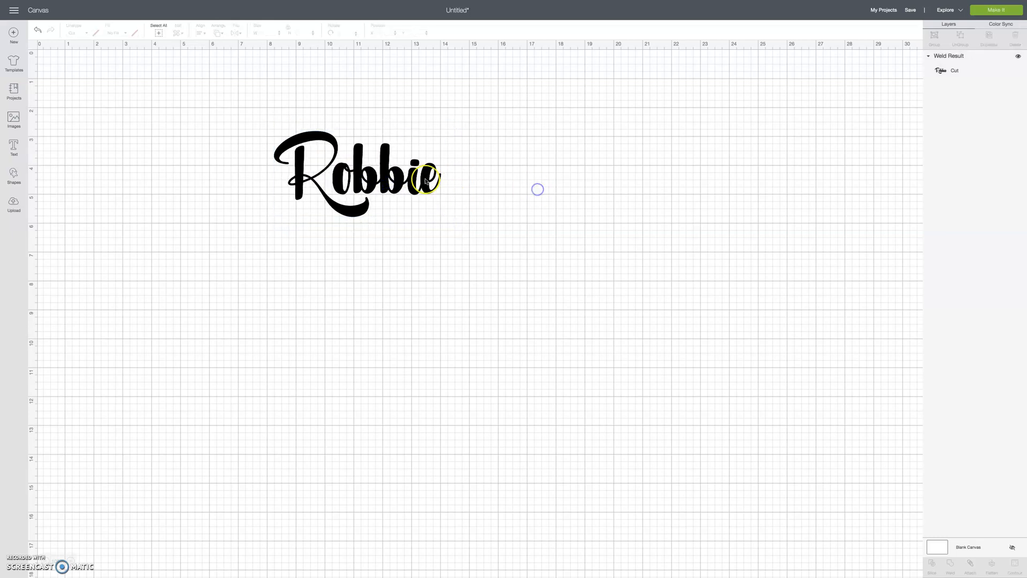
{"action": "left_click_drag", "start_coordinate": [390, 183], "coordinate": [360, 193]}
{"action": "left_click", "coordinate": [447, 192]}
{"action": "left_click", "coordinate": [383, 200]}
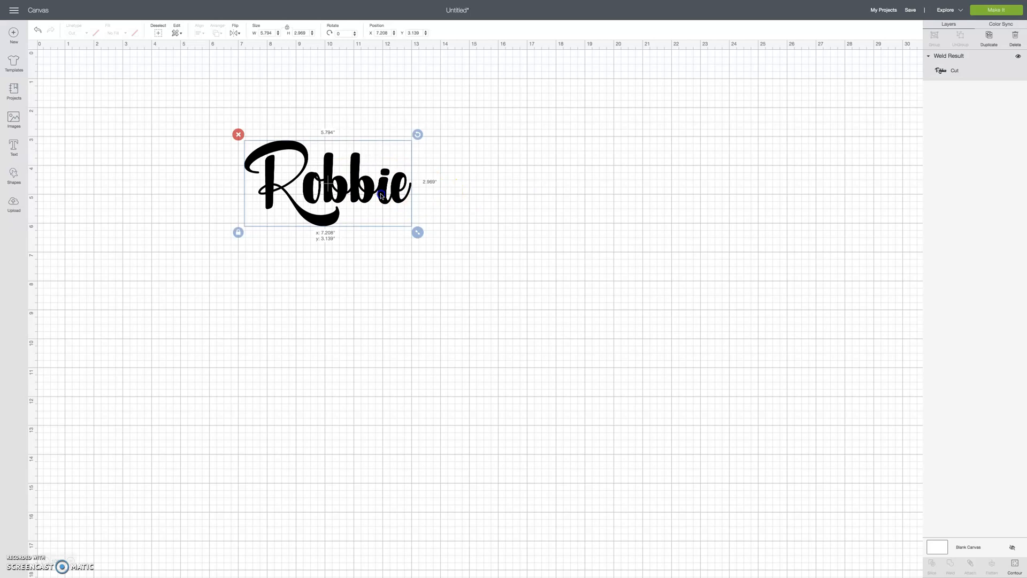
{"action": "left_click", "coordinate": [533, 173]}
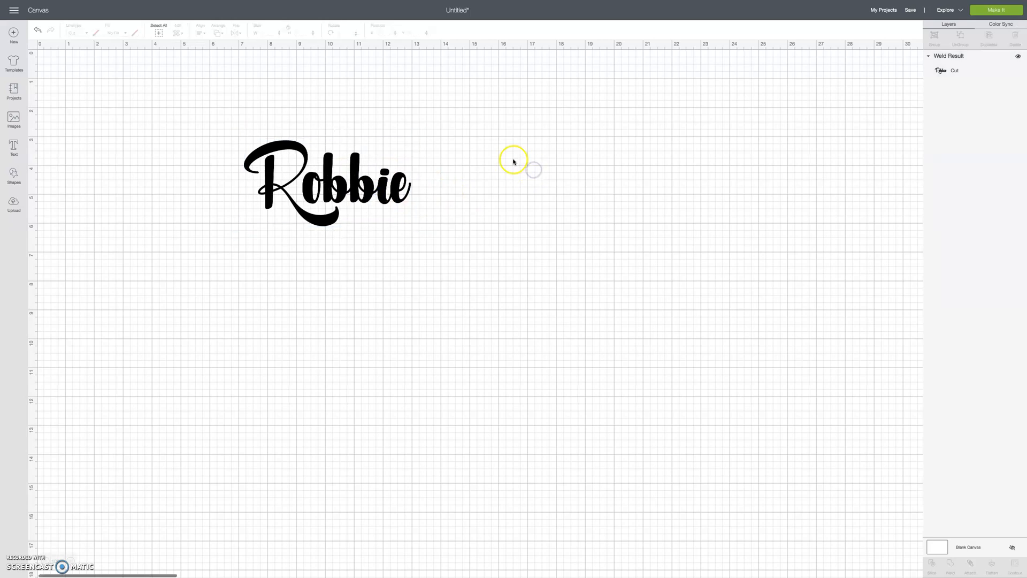
Close the current Cricut Design Space project window.
{"action": "mouse_move", "coordinate": [93, 3]}
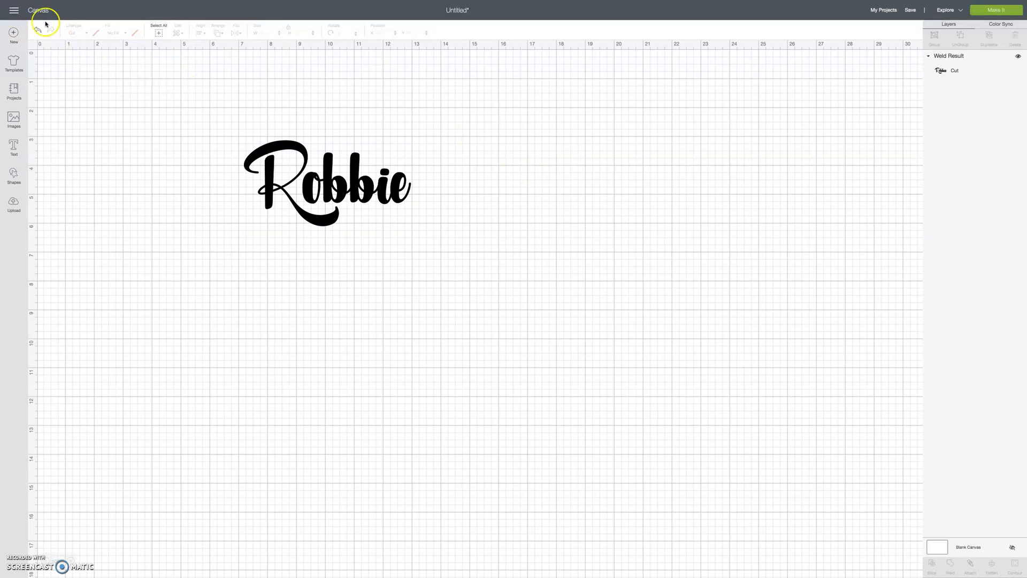
{"action": "mouse_move", "coordinate": [8, 2]}
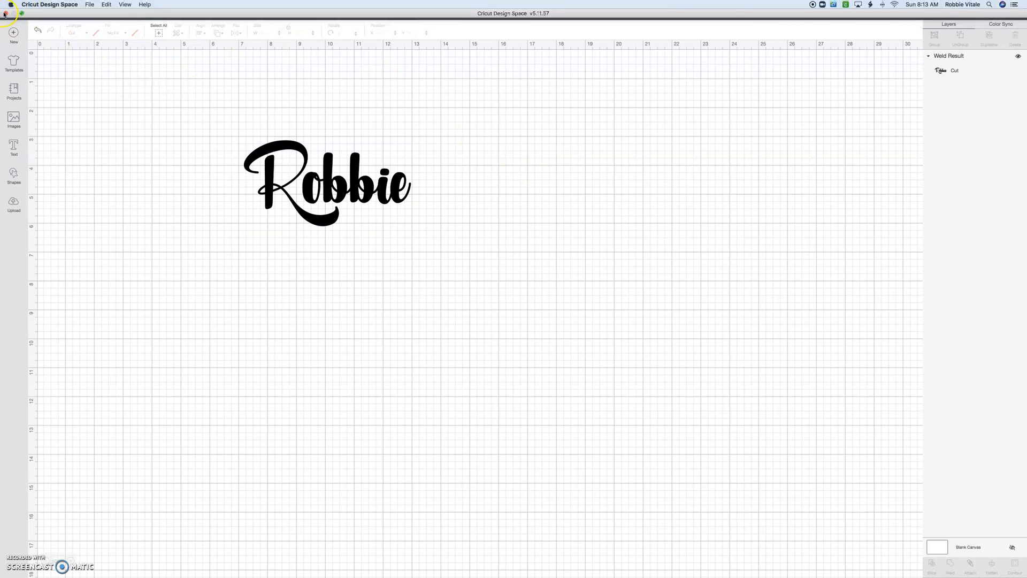
{"action": "left_click", "coordinate": [4, 13]}
{"action": "left_click", "coordinate": [563, 43]}
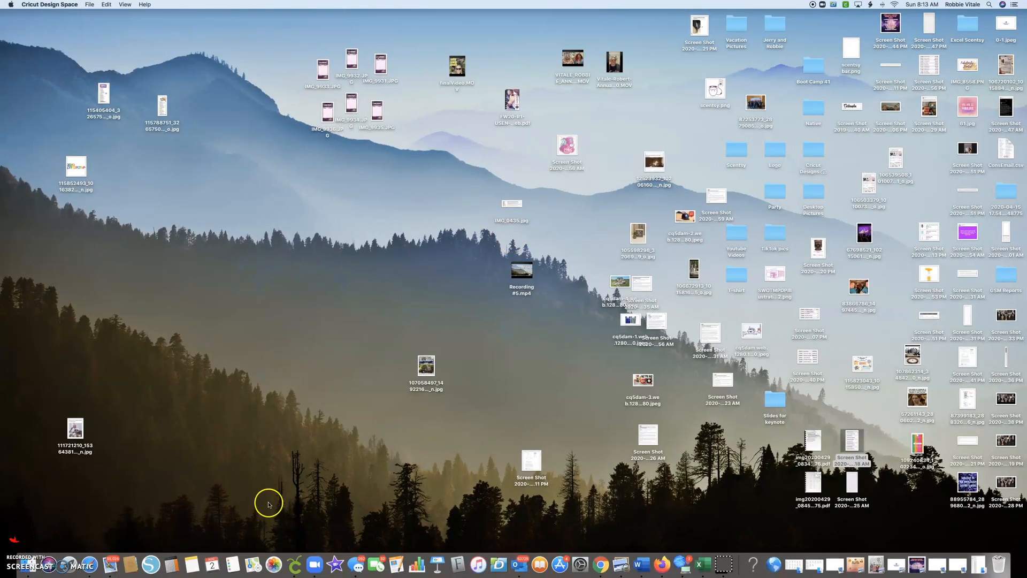
Switch to Safari and open dafont.com.
{"action": "left_click", "coordinate": [89, 564]}
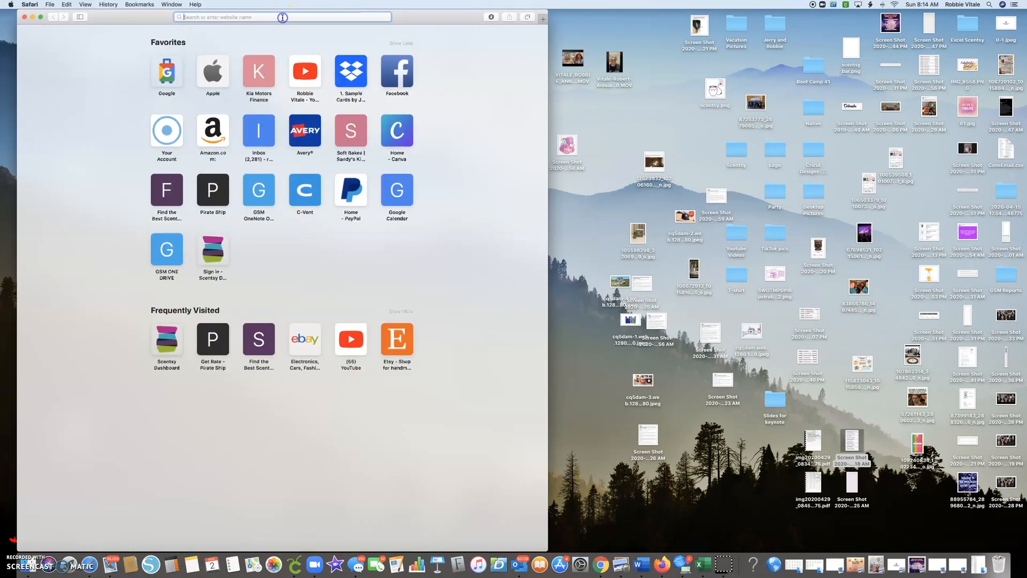
{"action": "type", "text": "dafont.com"}
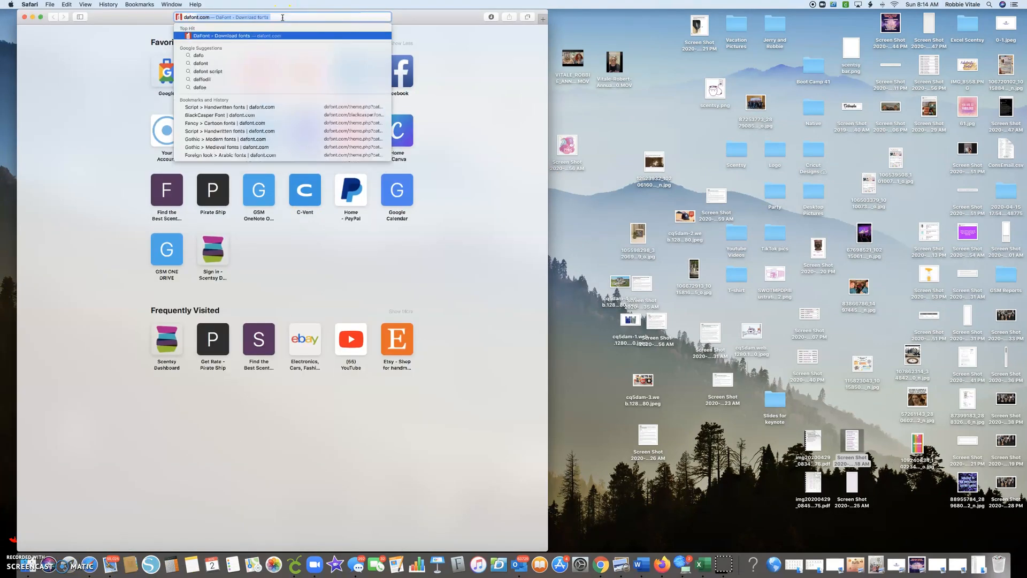
{"action": "key", "text": "Return"}
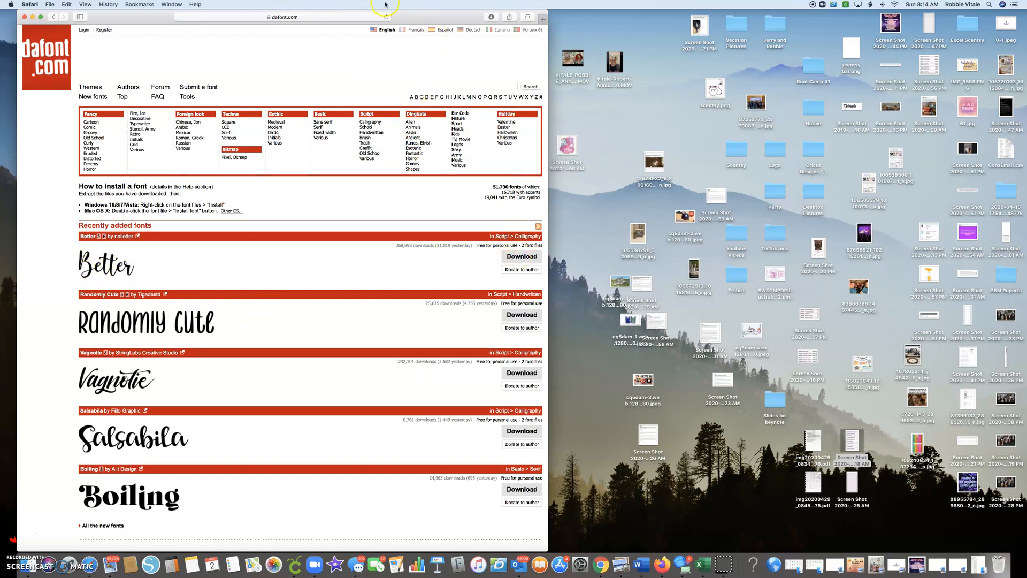
Show the browser's downloads with the better_4 font folder and move the browser window toward the middle of the desktop.
{"action": "left_click_drag", "start_coordinate": [142, 22], "coordinate": [206, 22]}
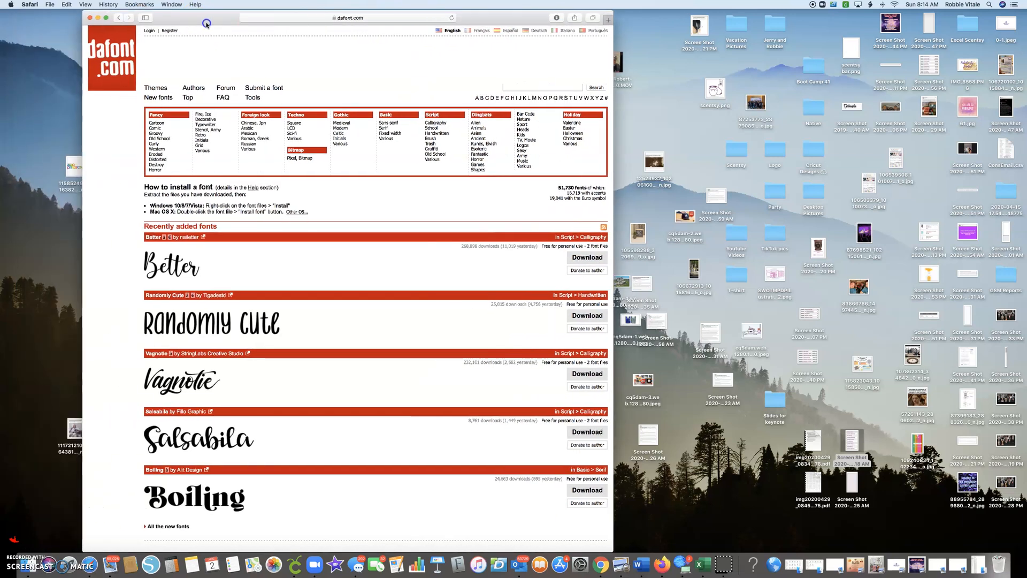
{"action": "scroll", "coordinate": [501, 61], "scroll_direction": "down", "scroll_amount": 1}
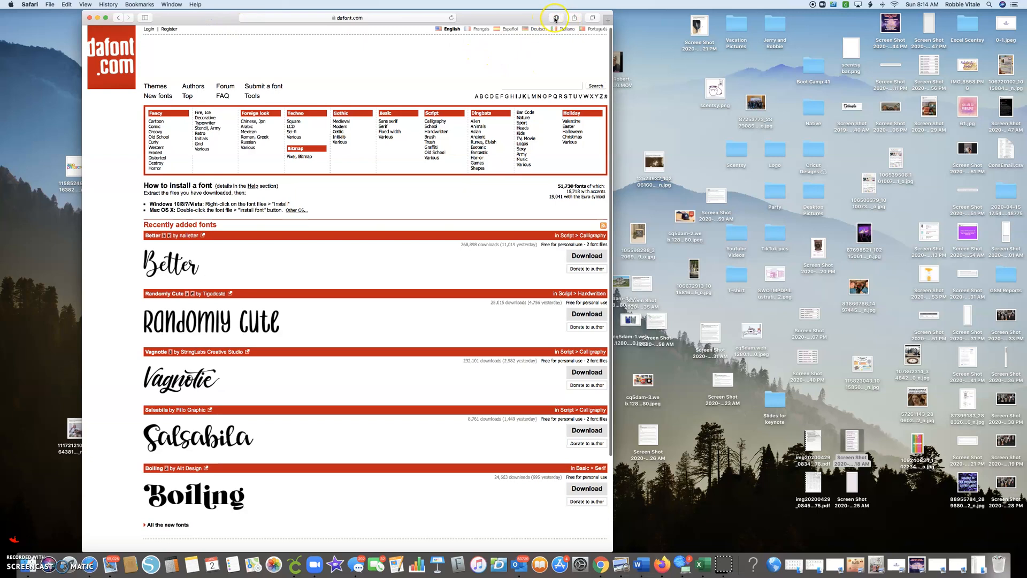
{"action": "left_click", "coordinate": [555, 19]}
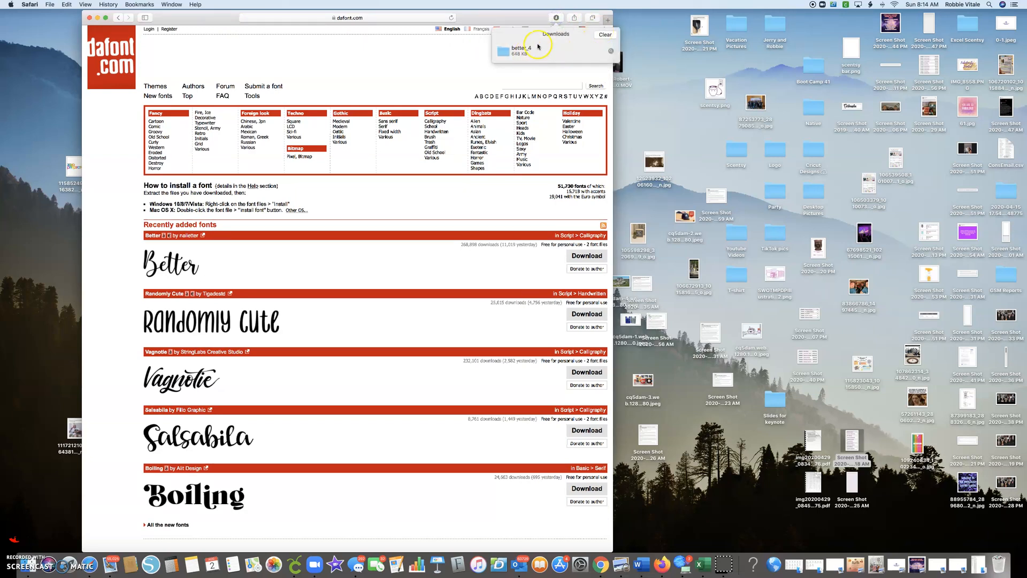
{"action": "left_click_drag", "start_coordinate": [483, 18], "coordinate": [667, 18]}
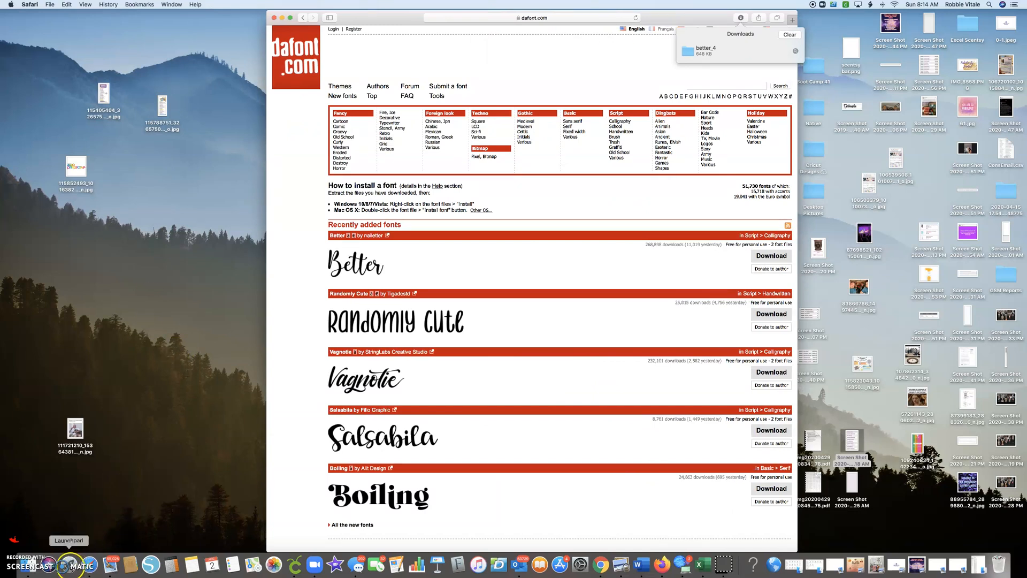
Launch Font Book from the Other group of applications.
{"action": "left_click", "coordinate": [69, 565]}
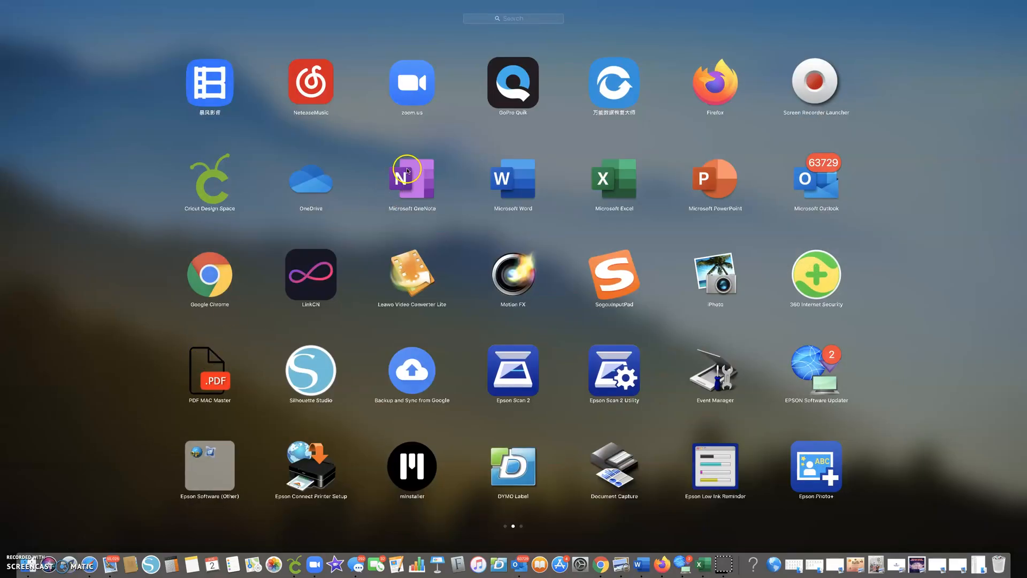
{"action": "scroll", "coordinate": [376, 330], "scroll_direction": "right", "scroll_amount": 5}
{"action": "scroll", "coordinate": [387, 328], "scroll_direction": "left", "scroll_amount": 10}
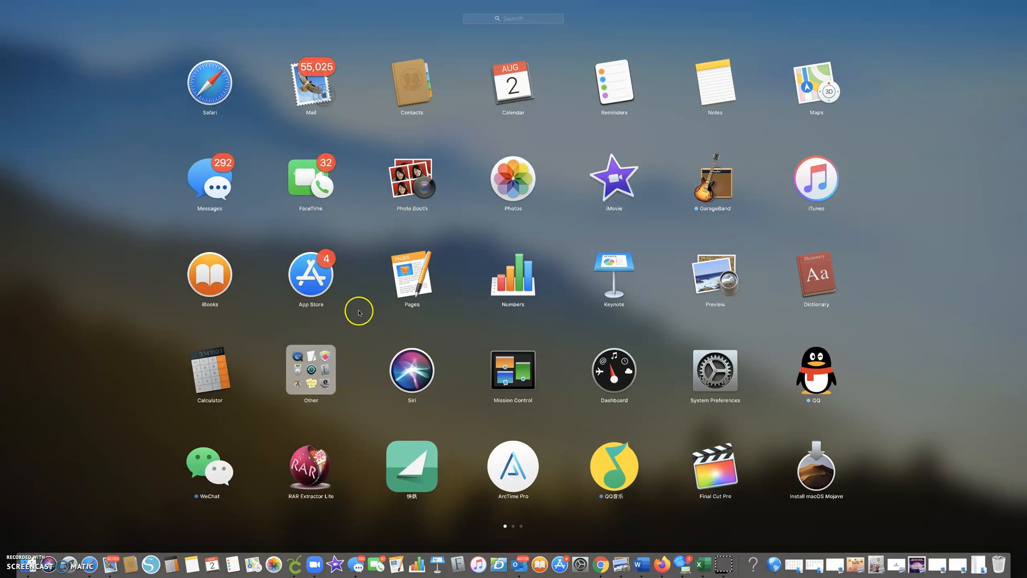
{"action": "left_click", "coordinate": [307, 396]}
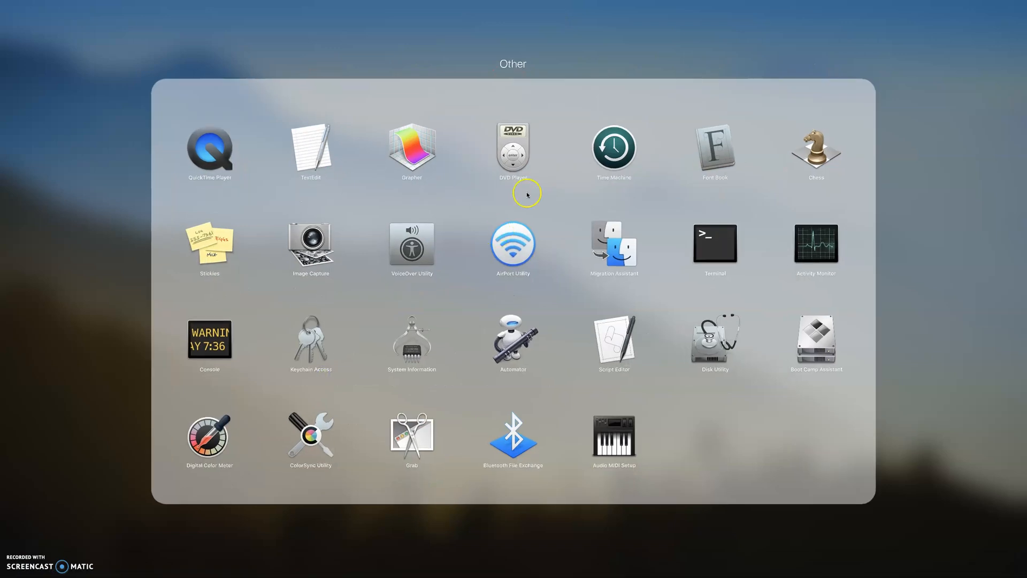
{"action": "left_click", "coordinate": [729, 160]}
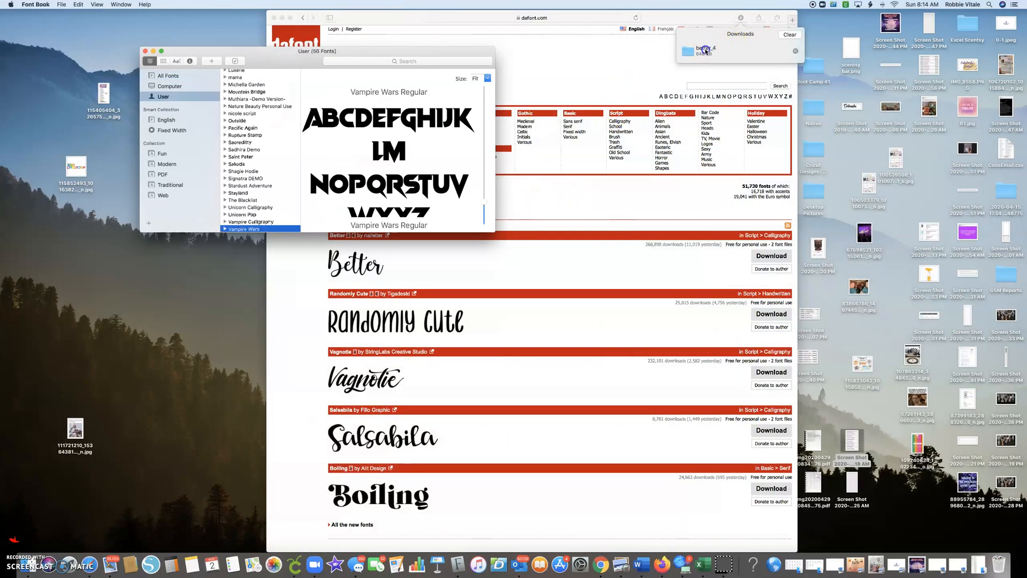
Add the downloaded better_4 folder to Font Book's user fonts and install both its .otf and .ttf files.
{"action": "left_click_drag", "start_coordinate": [696, 52], "coordinate": [255, 130]}
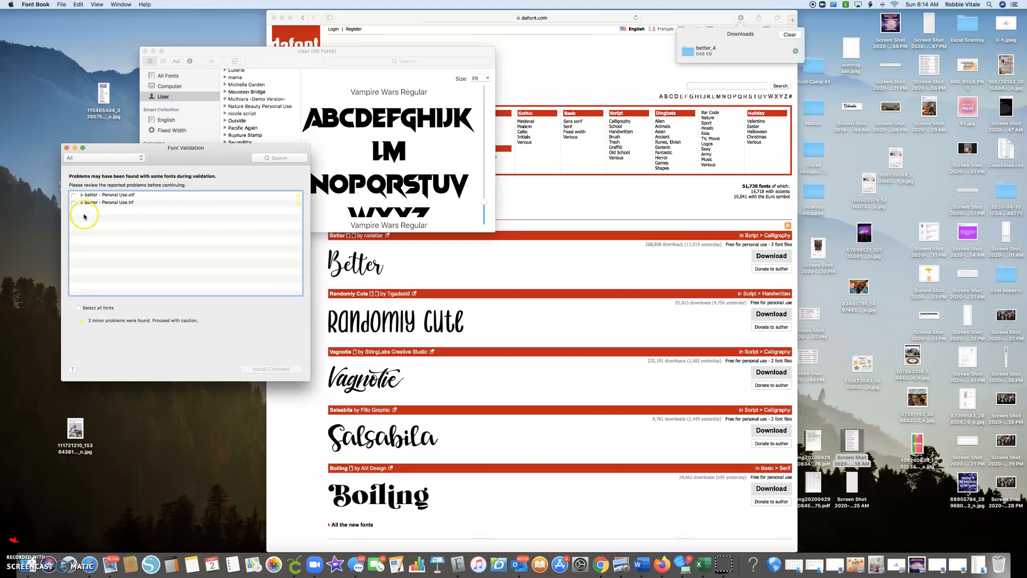
{"action": "left_click", "coordinate": [73, 194]}
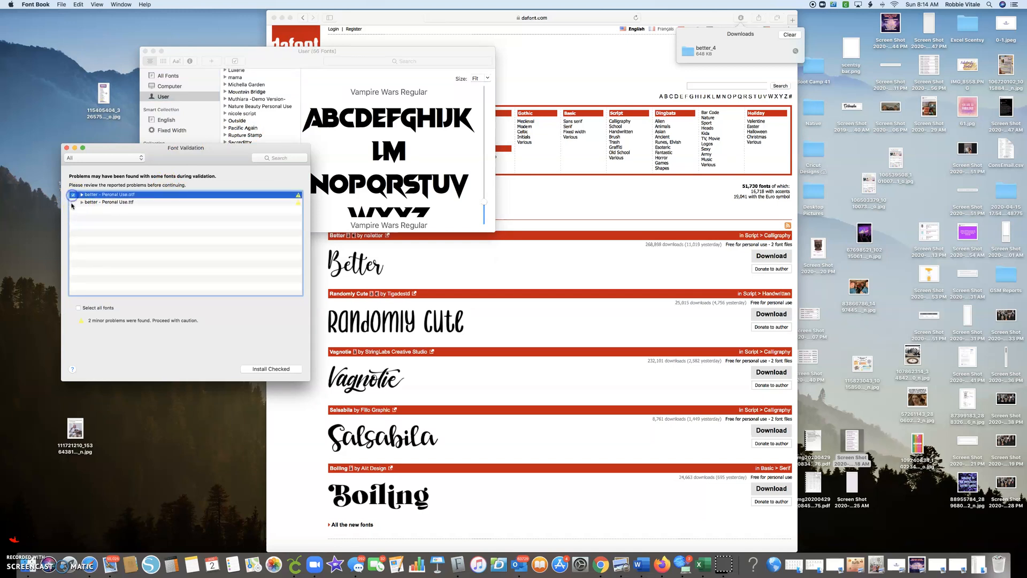
{"action": "left_click", "coordinate": [73, 203]}
{"action": "left_click", "coordinate": [272, 369]}
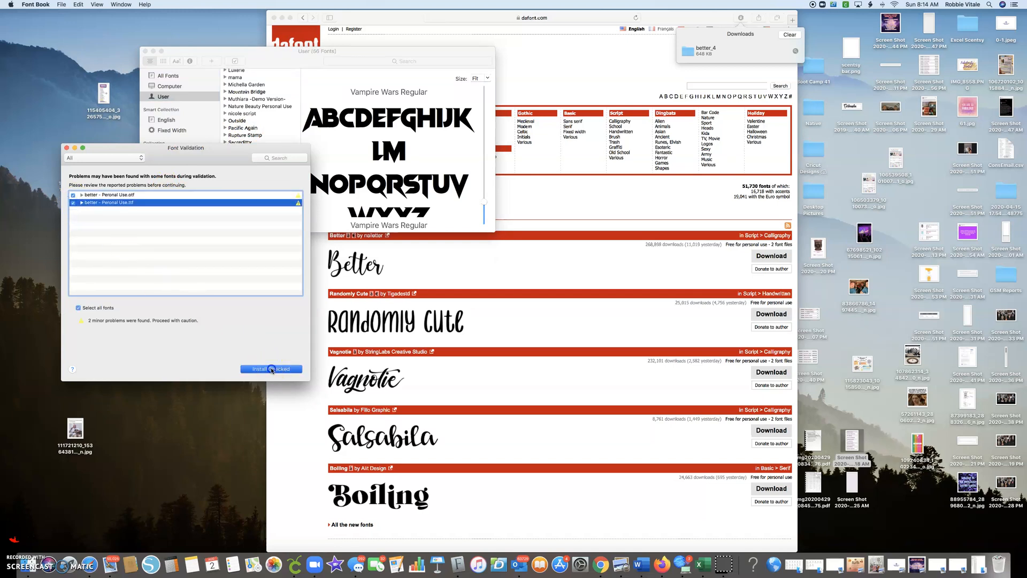
Close Font Book and the dafont.com browser window.
{"action": "scroll", "coordinate": [261, 140], "scroll_direction": "down", "scroll_amount": 2}
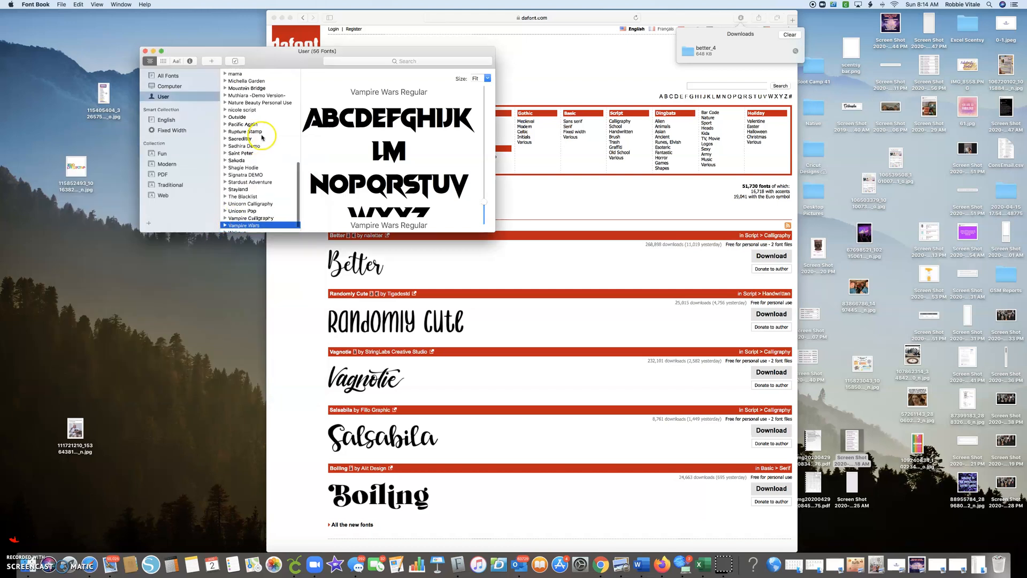
{"action": "scroll", "coordinate": [281, 168], "scroll_direction": "down", "scroll_amount": 1}
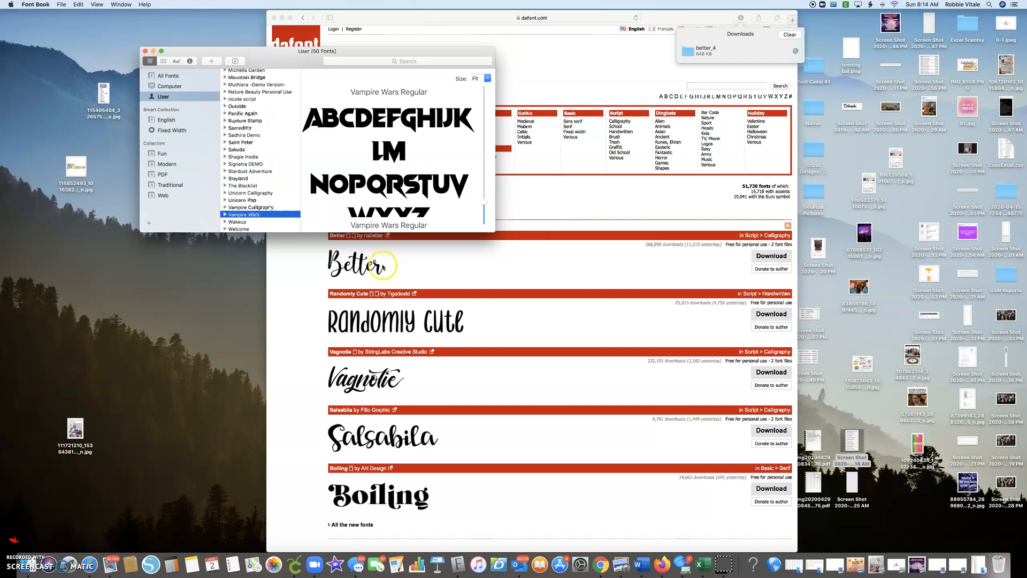
{"action": "left_click", "coordinate": [147, 51]}
{"action": "left_click", "coordinate": [273, 19]}
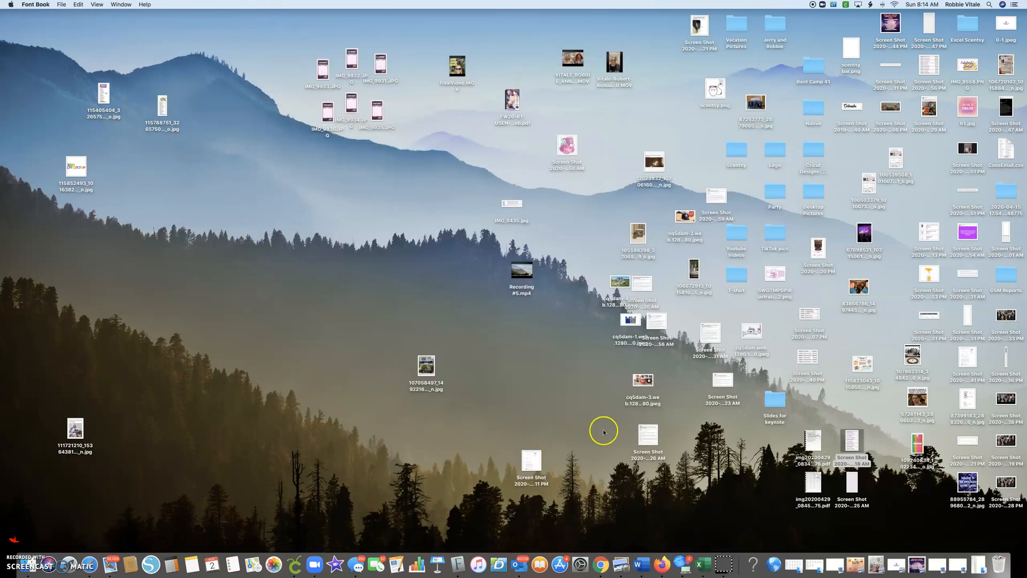
Switch to Cricut Design Space and start a new project with an empty text box.
{"action": "left_click", "coordinate": [294, 565]}
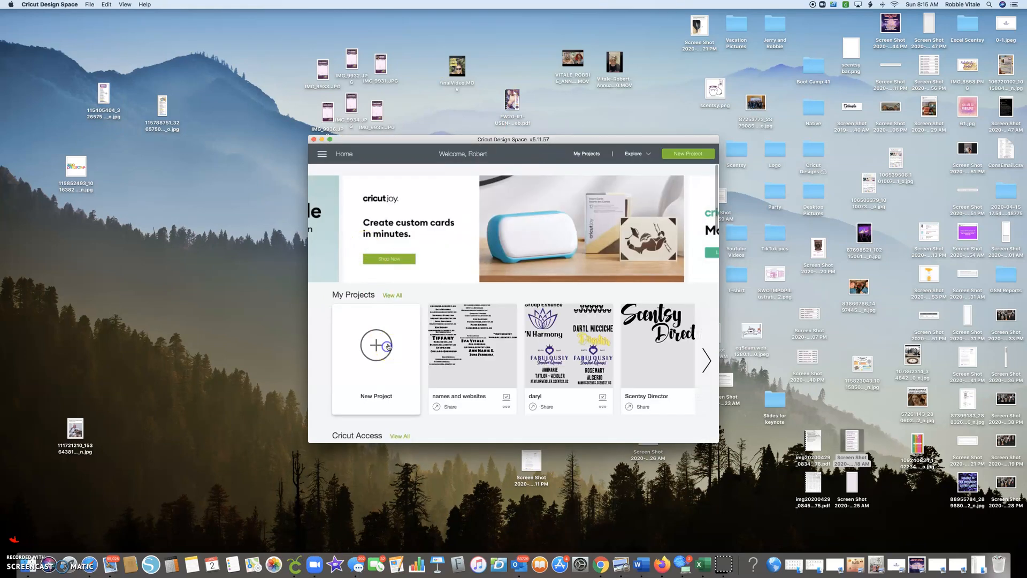
{"action": "left_click", "coordinate": [387, 346]}
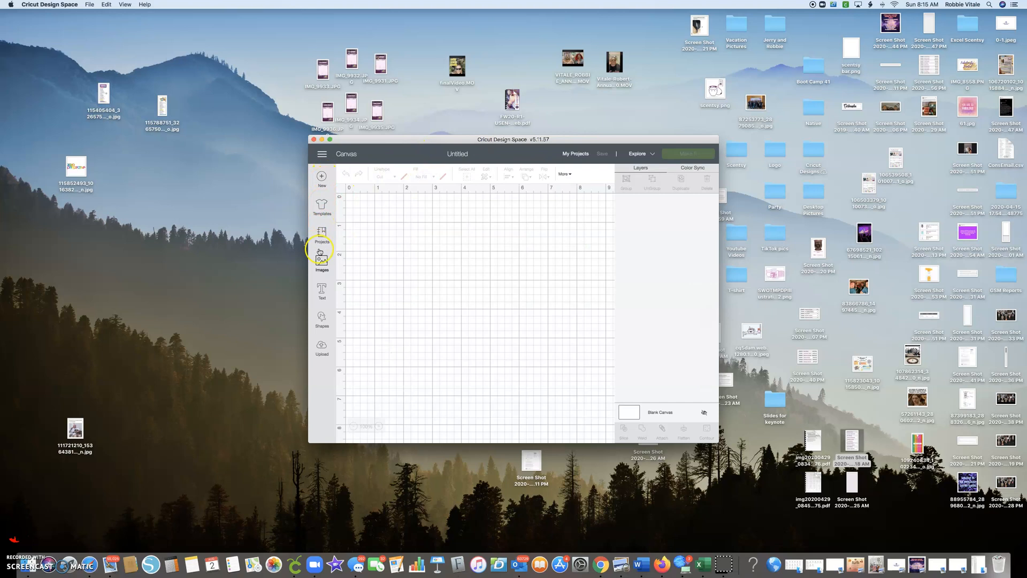
{"action": "left_click", "coordinate": [322, 287]}
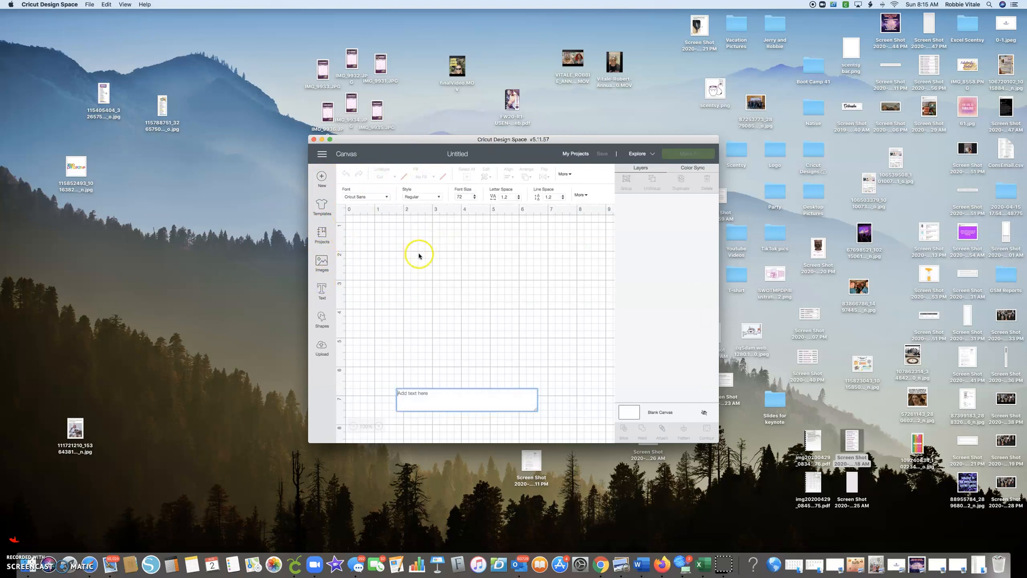
Search the fonts for "better" and apply "better - Personal Use" to the text box.
{"action": "left_click", "coordinate": [366, 196]}
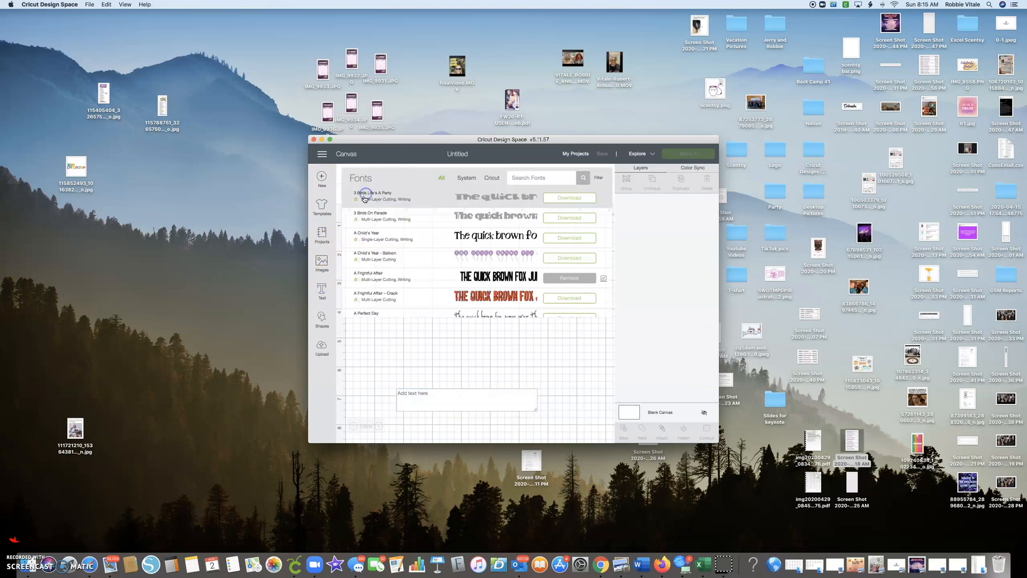
{"action": "left_click", "coordinate": [536, 179]}
{"action": "type", "text": "better"}
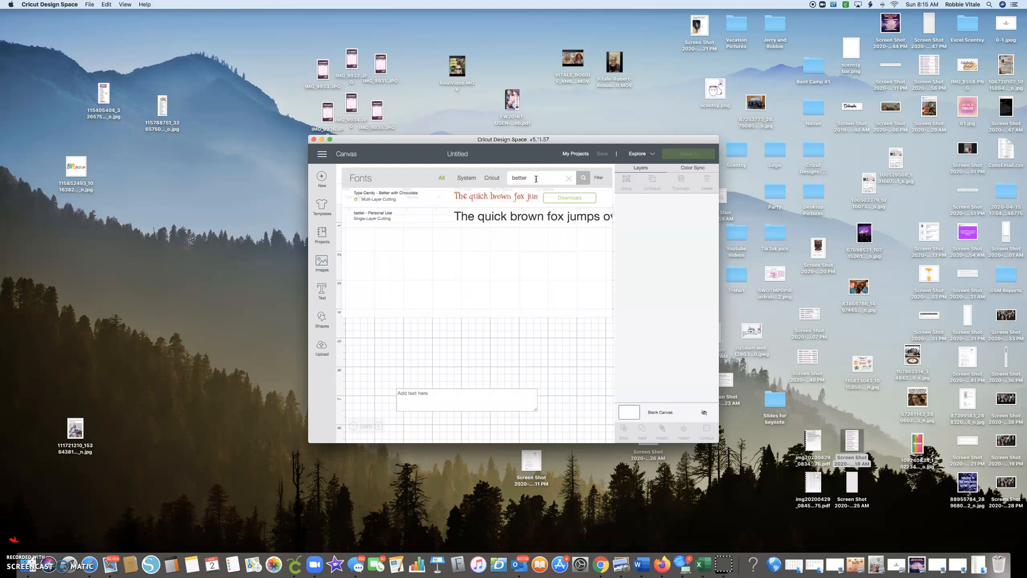
{"action": "left_click", "coordinate": [535, 217]}
Enter the text Scentsy and move it up the canvas to about X 1.7 inches.
{"action": "left_click", "coordinate": [443, 393]}
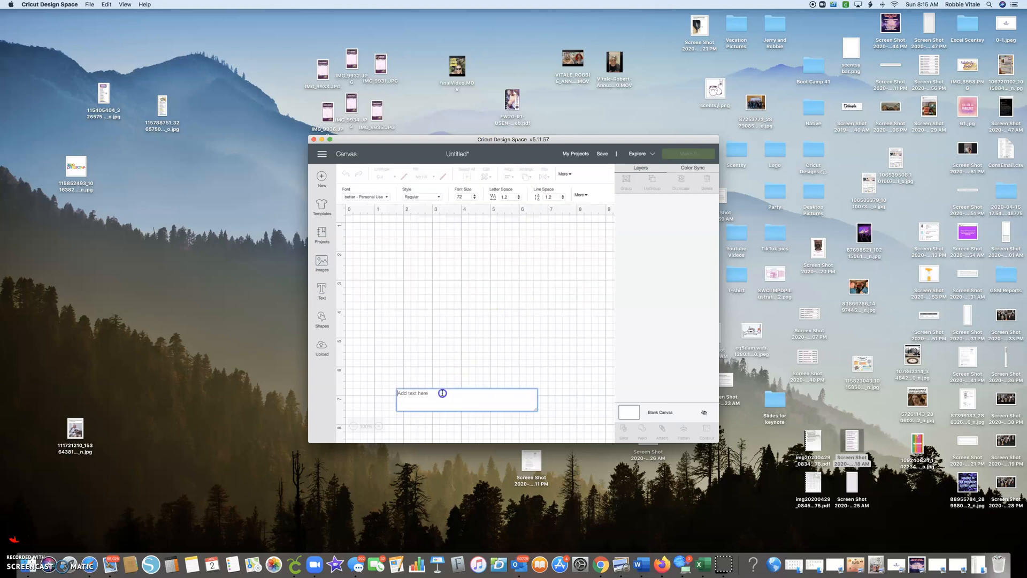
{"action": "type", "text": "Scentsy"}
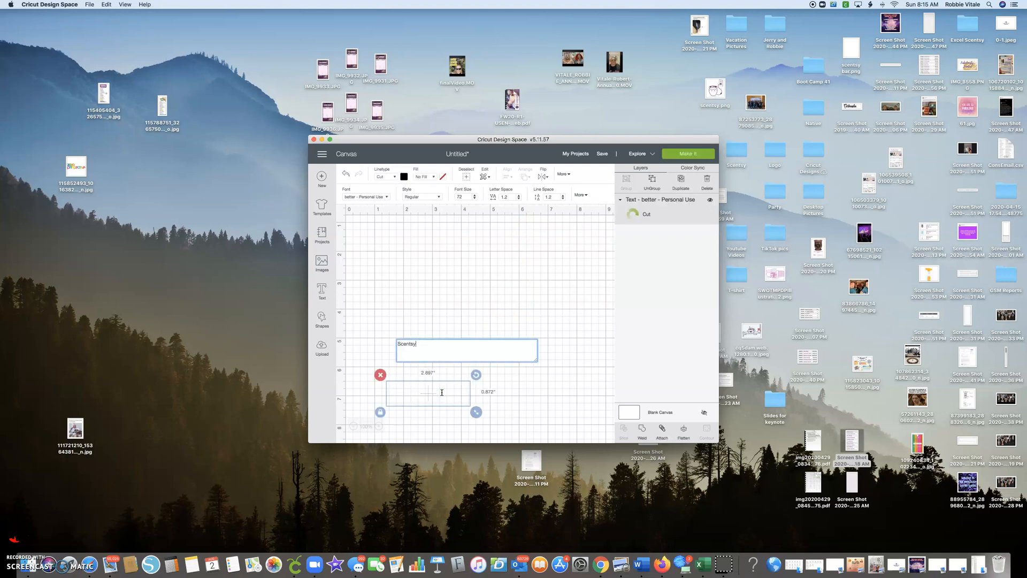
{"action": "left_click_drag", "start_coordinate": [481, 393], "coordinate": [489, 260]}
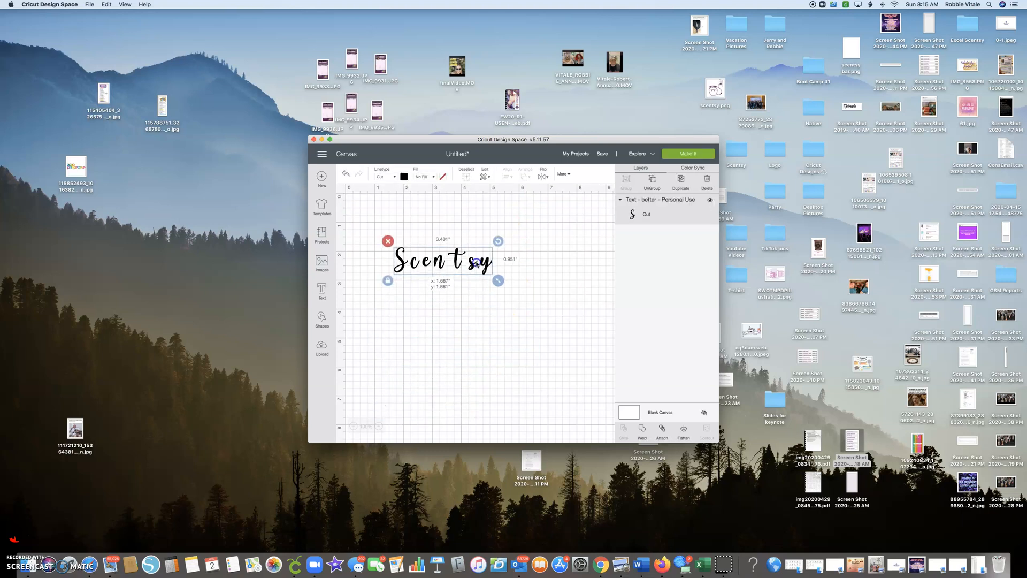
Maximize the window, enlarge the Scentsy text to about 7.9 by 2.2 inches and place it at about X 4.8, Y 2.25.
{"action": "left_click", "coordinate": [329, 141]}
{"action": "left_click_drag", "start_coordinate": [160, 128], "coordinate": [378, 201]}
{"action": "left_click_drag", "start_coordinate": [246, 164], "coordinate": [282, 150]}
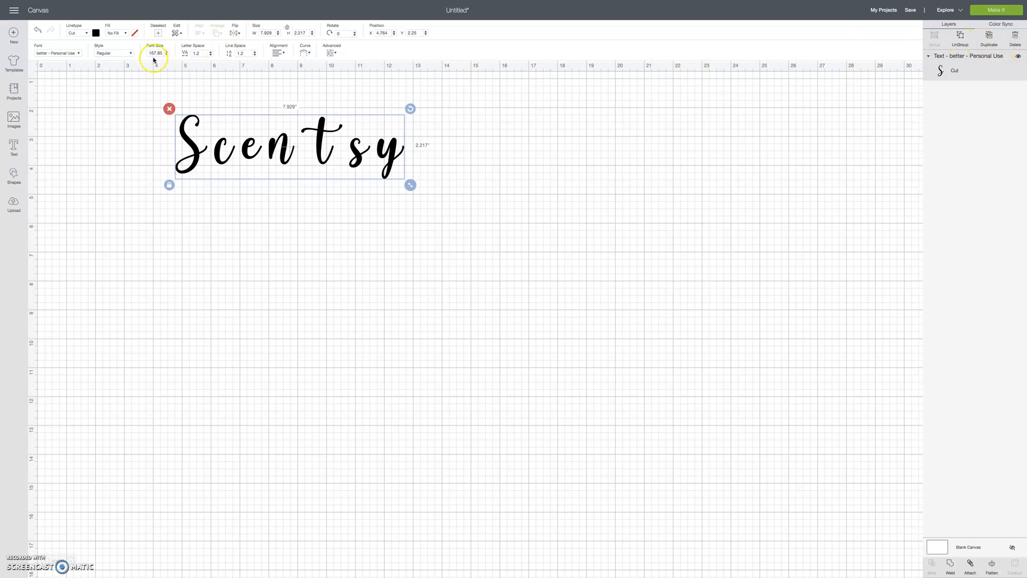
Reduce the letter space of the Scentsy text to -0.5.
{"action": "left_click", "coordinate": [211, 57]}
{"action": "left_click", "coordinate": [210, 56]}
{"action": "left_click", "coordinate": [211, 56]}
{"action": "left_click", "coordinate": [210, 57]}
{"action": "left_click", "coordinate": [211, 57]}
{"action": "left_click", "coordinate": [211, 56]}
{"action": "left_click", "coordinate": [211, 57]}
{"action": "left_click", "coordinate": [211, 57]}
{"action": "left_click", "coordinate": [211, 57]}
{"action": "left_click", "coordinate": [211, 56]}
{"action": "left_click", "coordinate": [210, 57]}
{"action": "left_click", "coordinate": [211, 57]}
{"action": "left_click", "coordinate": [211, 56]}
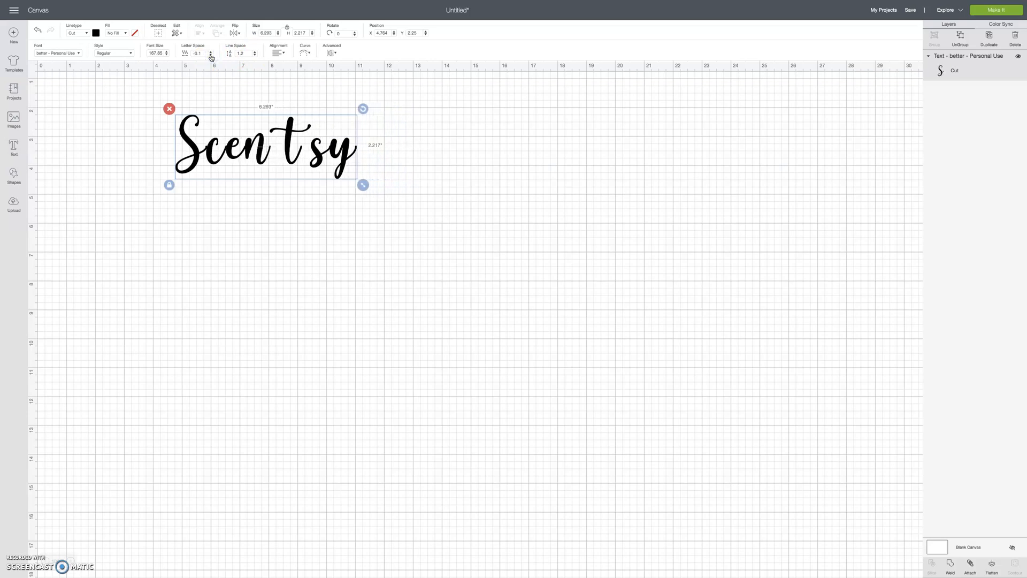
{"action": "left_click", "coordinate": [211, 57]}
{"action": "left_click", "coordinate": [211, 57]}
{"action": "left_click", "coordinate": [210, 57]}
{"action": "left_click", "coordinate": [211, 56]}
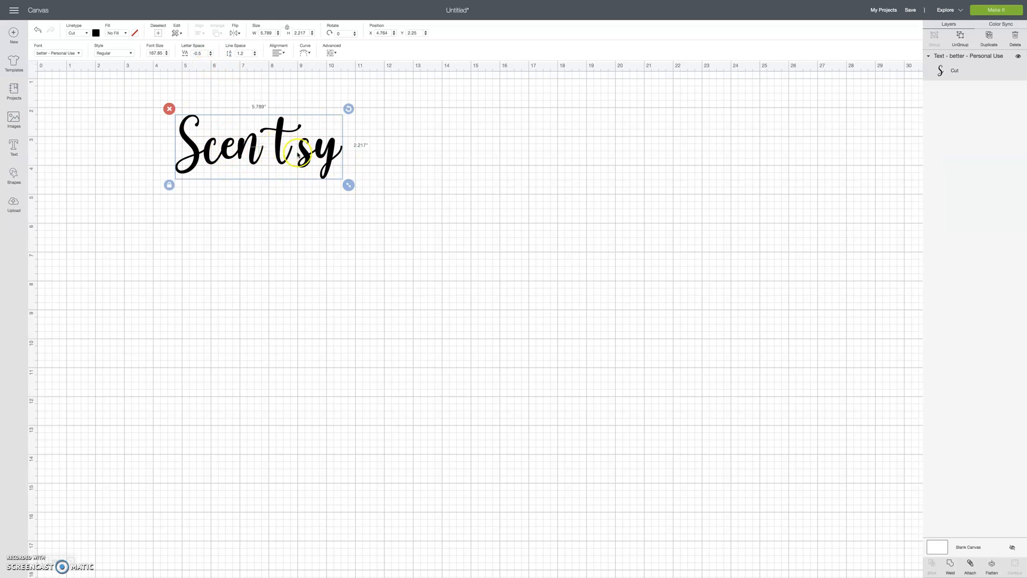
Ungroup the Scentsy text into separate letters.
{"action": "left_click", "coordinate": [498, 191]}
{"action": "left_click_drag", "start_coordinate": [370, 189], "coordinate": [281, 112]}
{"action": "left_click", "coordinate": [522, 155]}
{"action": "left_click_drag", "start_coordinate": [412, 155], "coordinate": [60, 126]}
{"action": "left_click", "coordinate": [883, 150]}
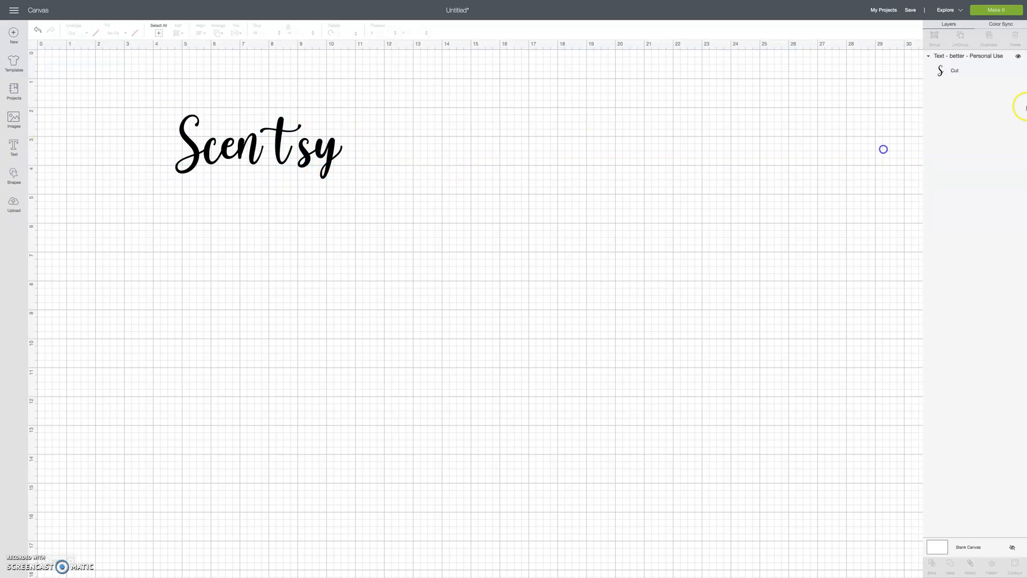
{"action": "left_click_drag", "start_coordinate": [359, 155], "coordinate": [160, 135]}
{"action": "left_click", "coordinate": [957, 47]}
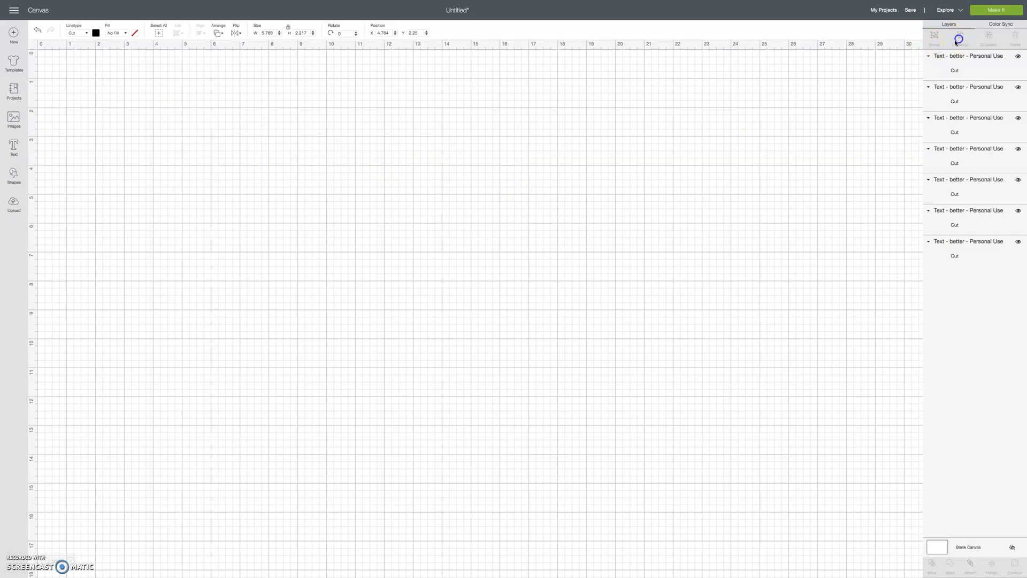
Move the letters s and y together to about X 18.5 and Y 2.3 inches and group them.
{"action": "left_click", "coordinate": [355, 204]}
{"action": "left_click_drag", "start_coordinate": [353, 169], "coordinate": [579, 143]}
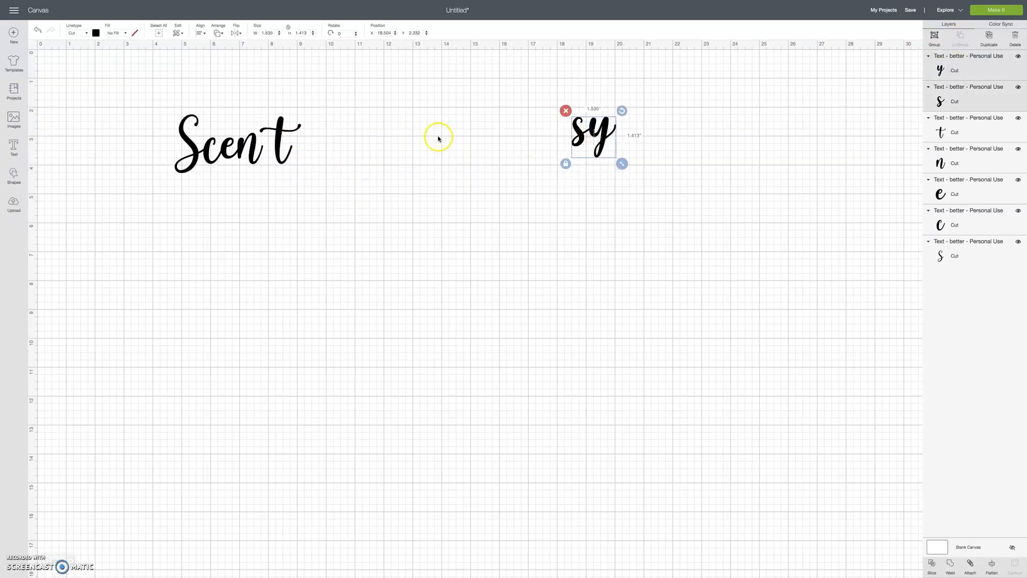
{"action": "left_click", "coordinate": [937, 41]}
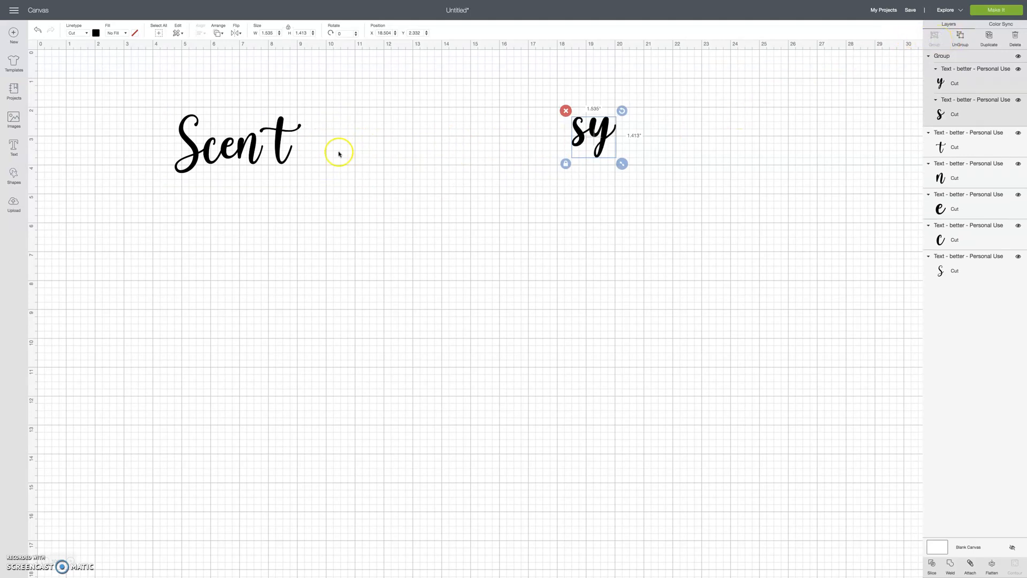
Move the letter t until it connects with the n, and join the sy group to it at about X 8.2, Y 3.15 inches.
{"action": "left_click", "coordinate": [274, 156]}
{"action": "left_click_drag", "start_coordinate": [275, 156], "coordinate": [265, 155]}
{"action": "left_click", "coordinate": [656, 162]}
{"action": "left_click_drag", "start_coordinate": [599, 142], "coordinate": [300, 158]}
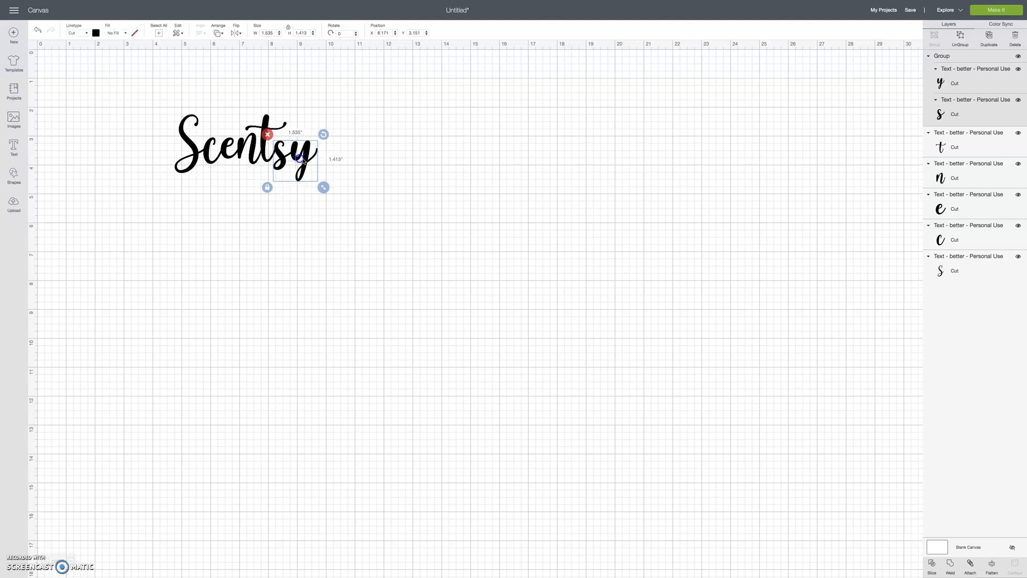
{"action": "left_click", "coordinate": [361, 157]}
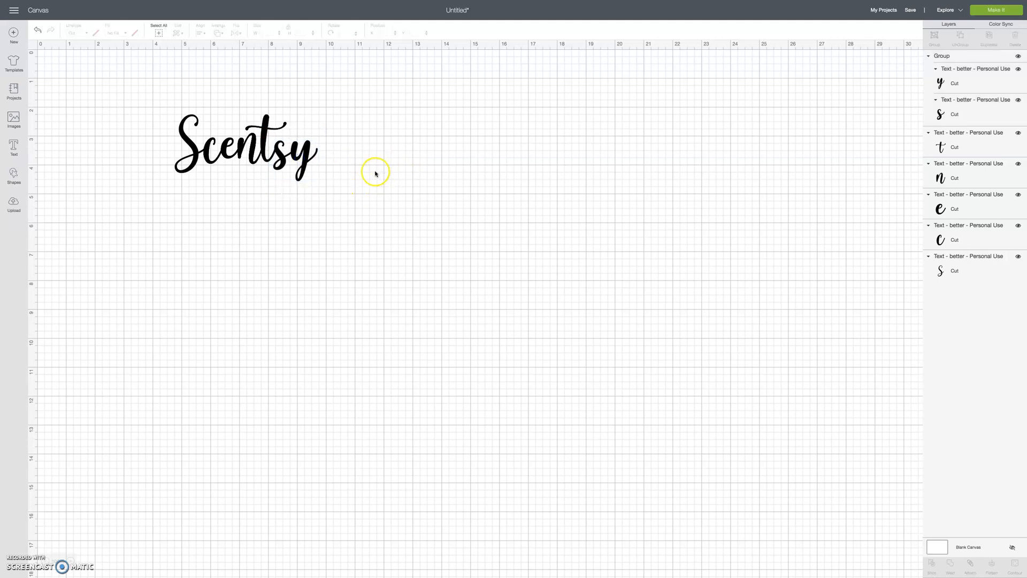
Group all the Scentsy letters and enlarge the group to about 10.2 by 4.8 inches at about X 2.7, Y 1.7.
{"action": "left_click_drag", "start_coordinate": [375, 169], "coordinate": [148, 101]}
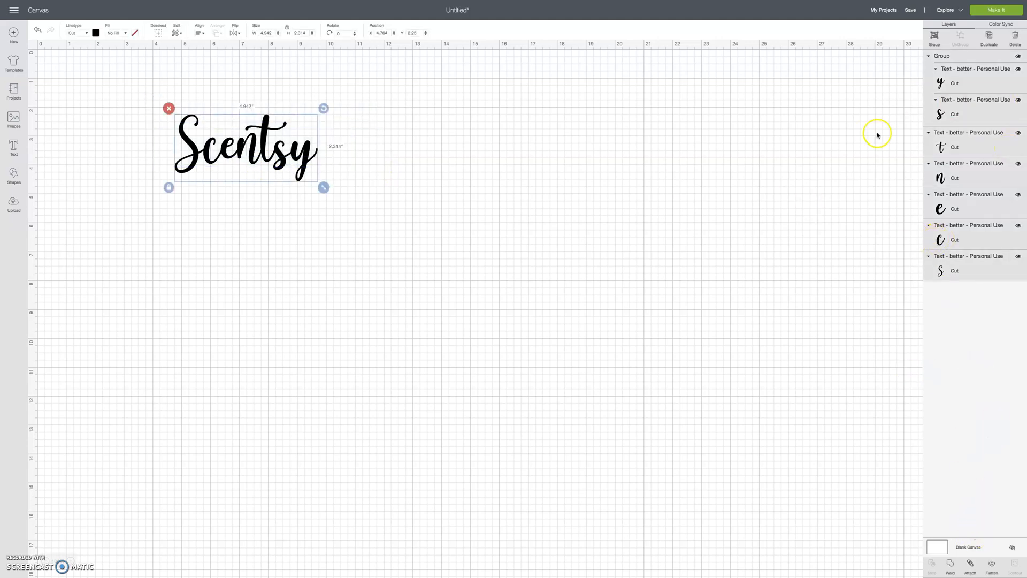
{"action": "left_click", "coordinate": [932, 41]}
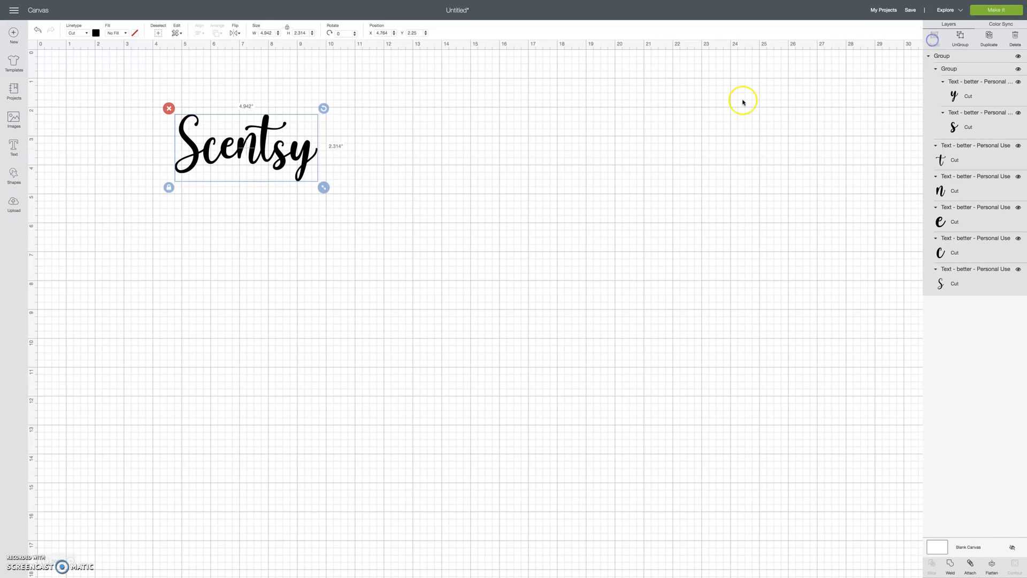
{"action": "left_click", "coordinate": [225, 140]}
{"action": "left_click_drag", "start_coordinate": [225, 155], "coordinate": [263, 156]}
{"action": "left_click_drag", "start_coordinate": [362, 187], "coordinate": [517, 258]}
{"action": "left_click_drag", "start_coordinate": [458, 208], "coordinate": [360, 195]}
{"action": "left_click", "coordinate": [786, 112]}
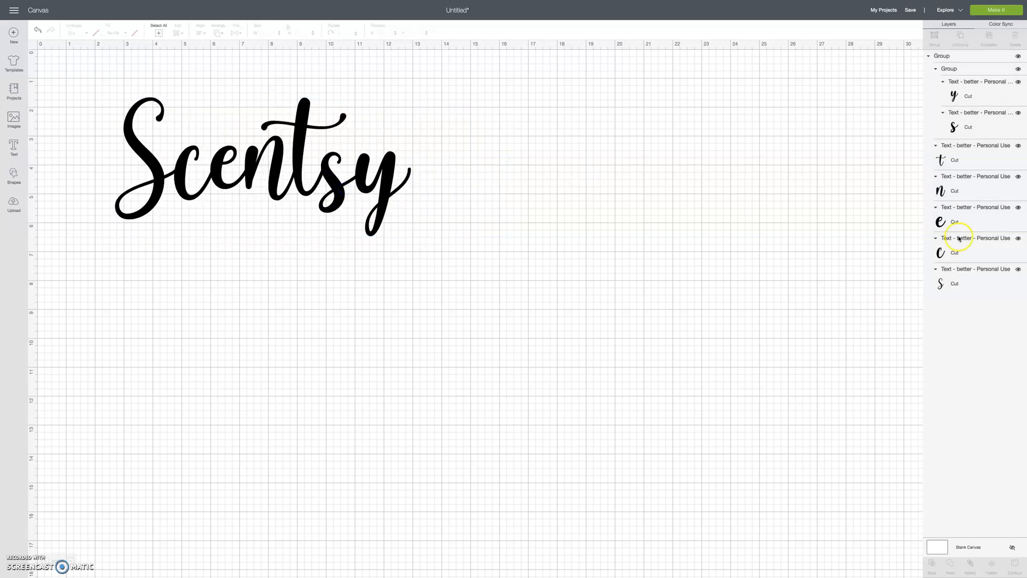
Weld the grouped Scentsy letters into one shape and move the welded word farther right on the canvas.
{"action": "left_click_drag", "start_coordinate": [551, 156], "coordinate": [106, 139]}
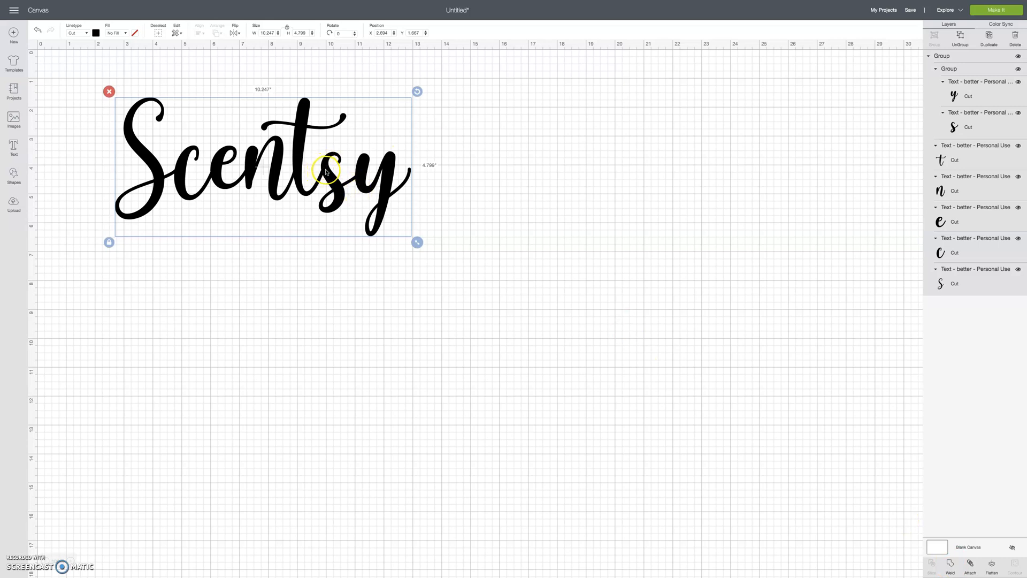
{"action": "left_click", "coordinate": [951, 570]}
{"action": "left_click_drag", "start_coordinate": [298, 167], "coordinate": [431, 170]}
{"action": "left_click", "coordinate": [668, 180]}
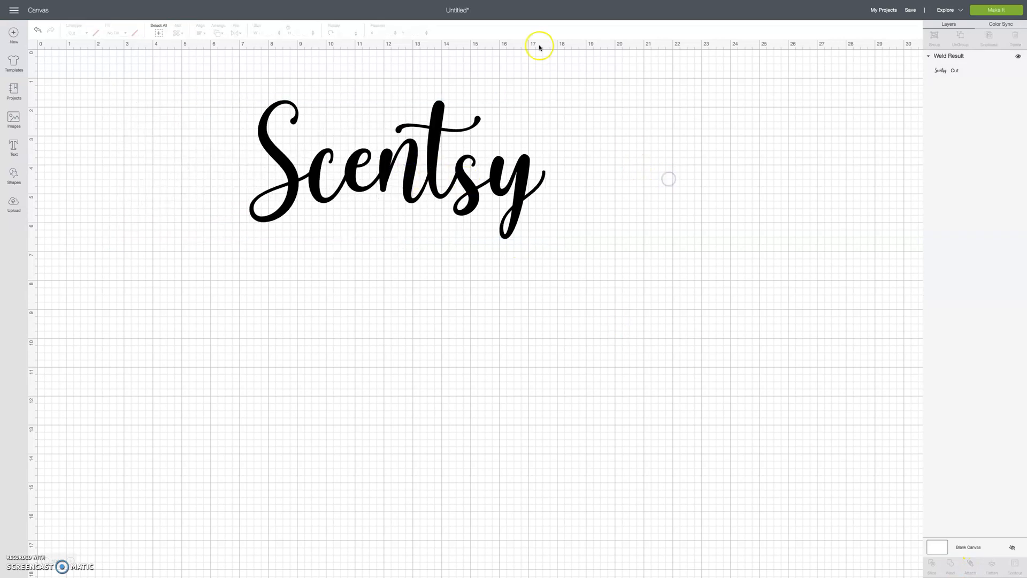
Take the design window out of full-screen view.
{"action": "mouse_move", "coordinate": [538, 10]}
{"action": "left_click", "coordinate": [17, 14]}
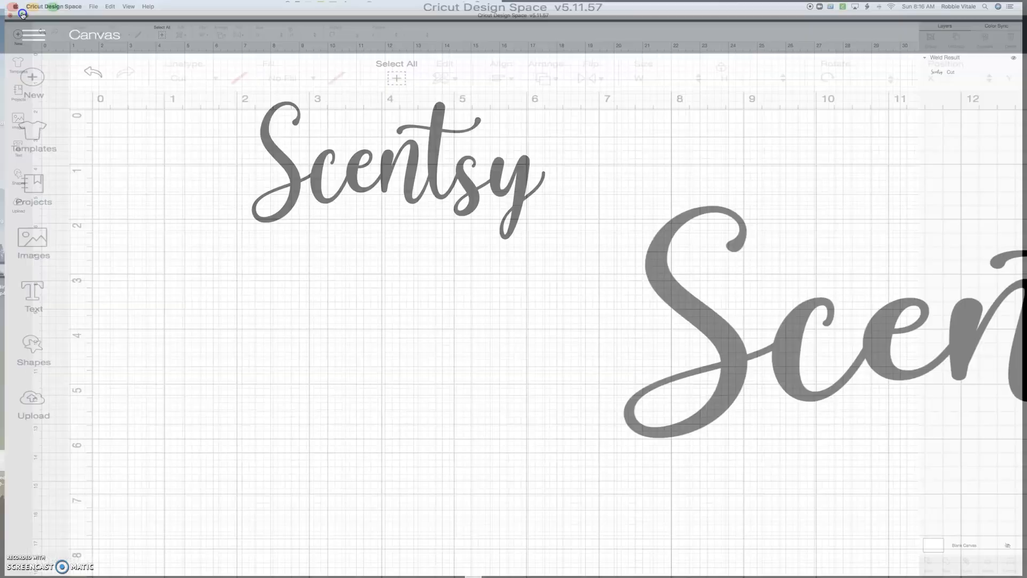